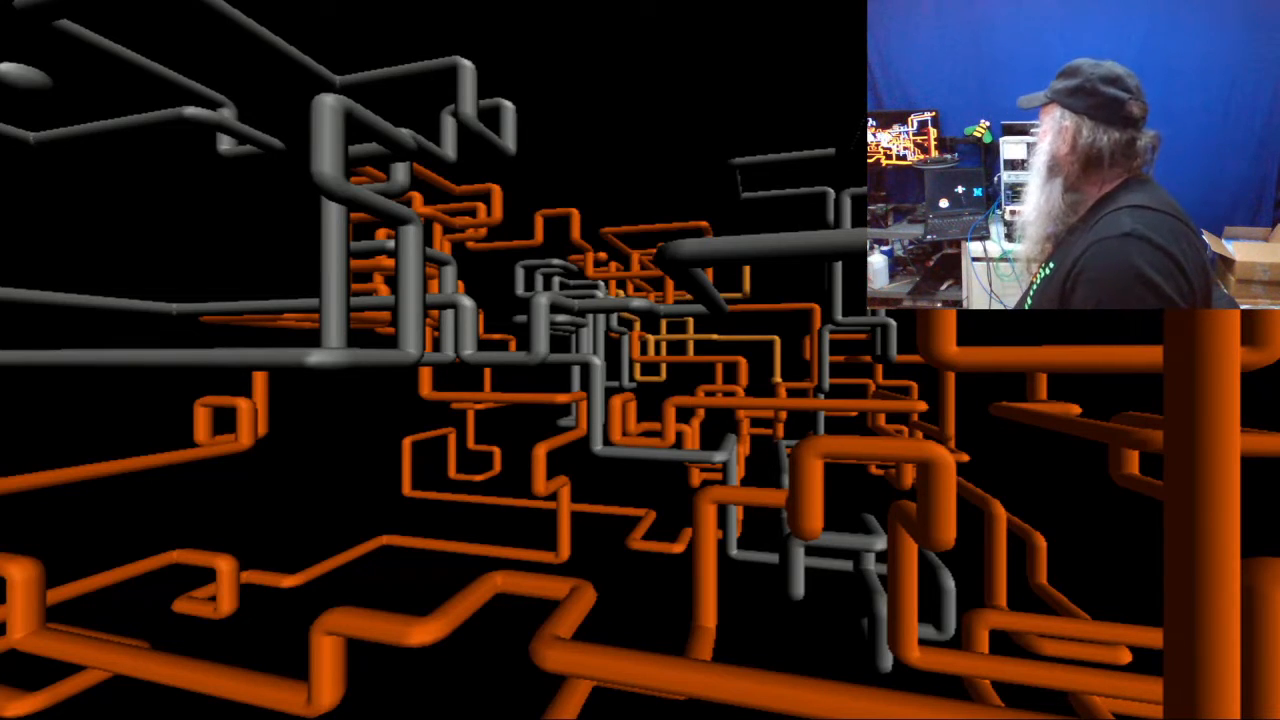
# Step: Open Device Manager from the computer's system properties and expand the network adapters category
pyautogui.moveTo(795, 449)
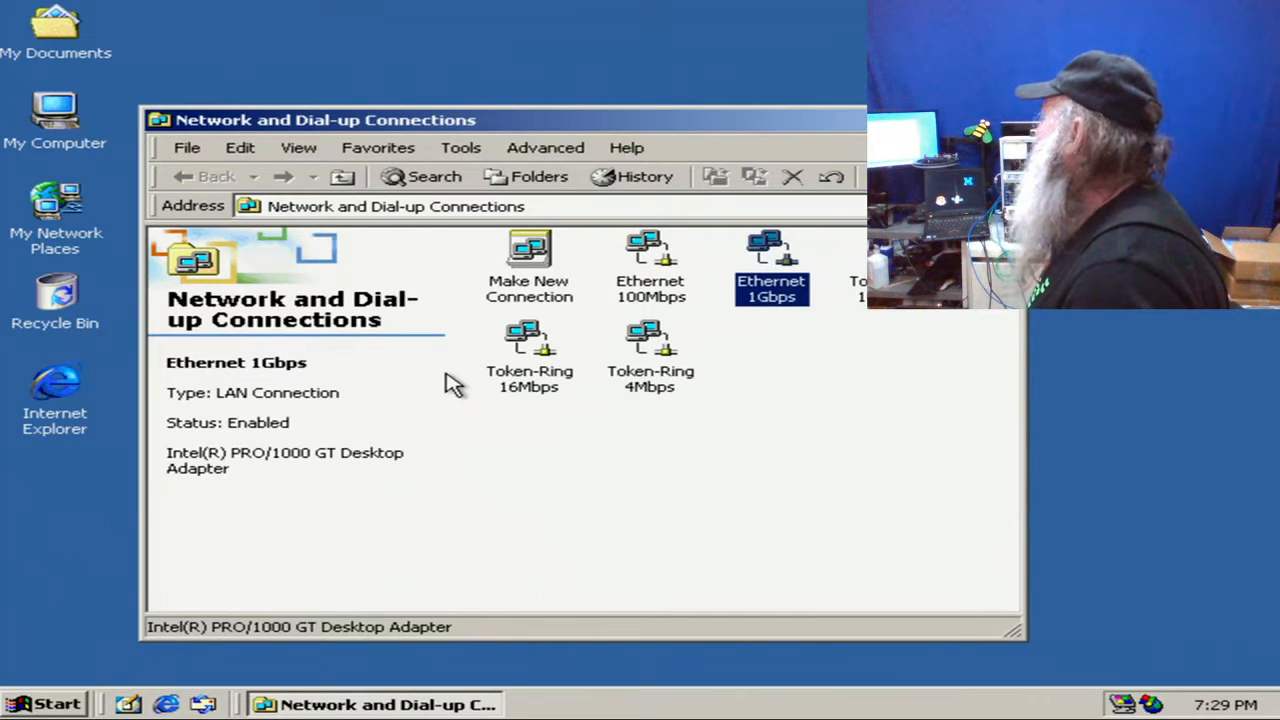
pyautogui.rightClick(76, 143)
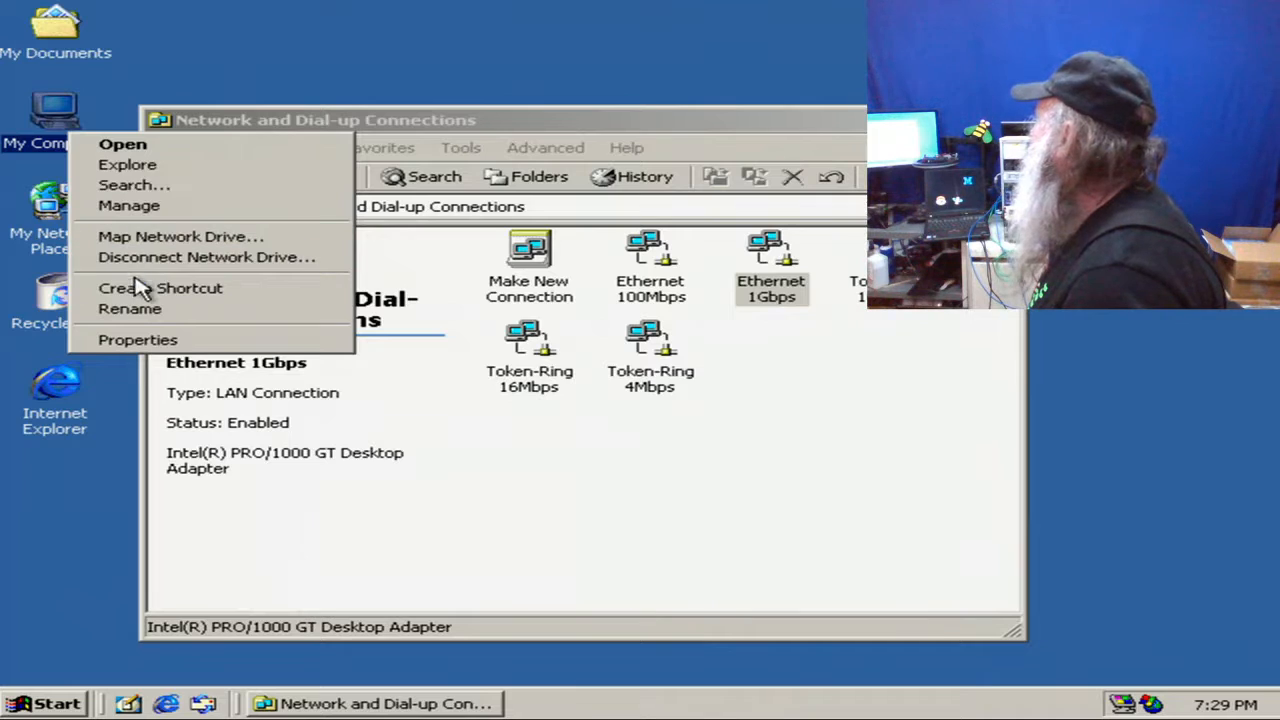
pyautogui.click(150, 342)
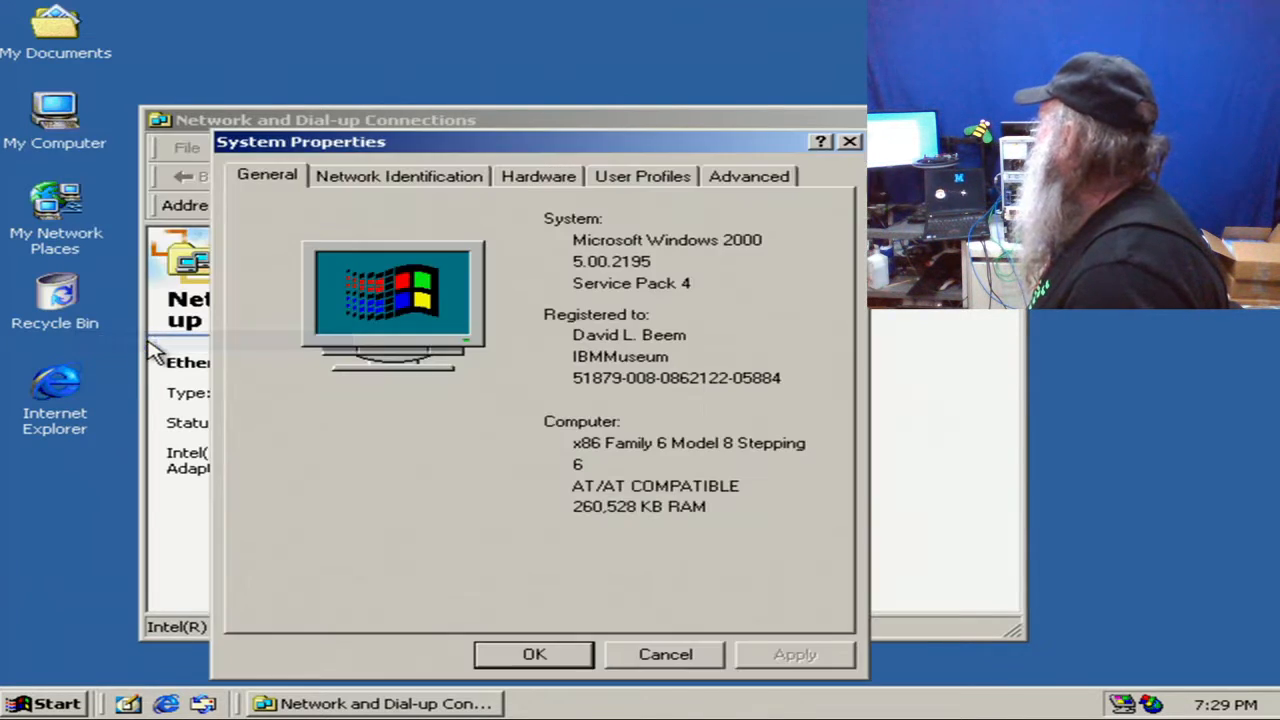
pyautogui.click(560, 178)
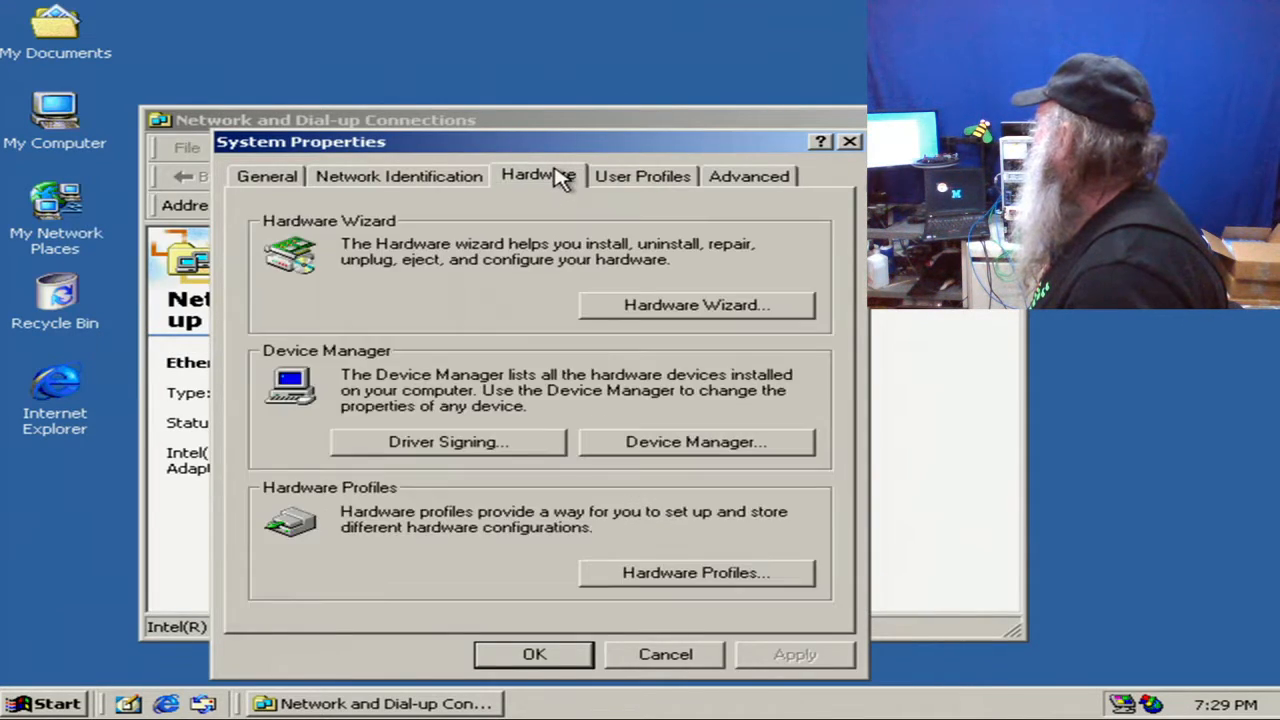
pyautogui.click(655, 446)
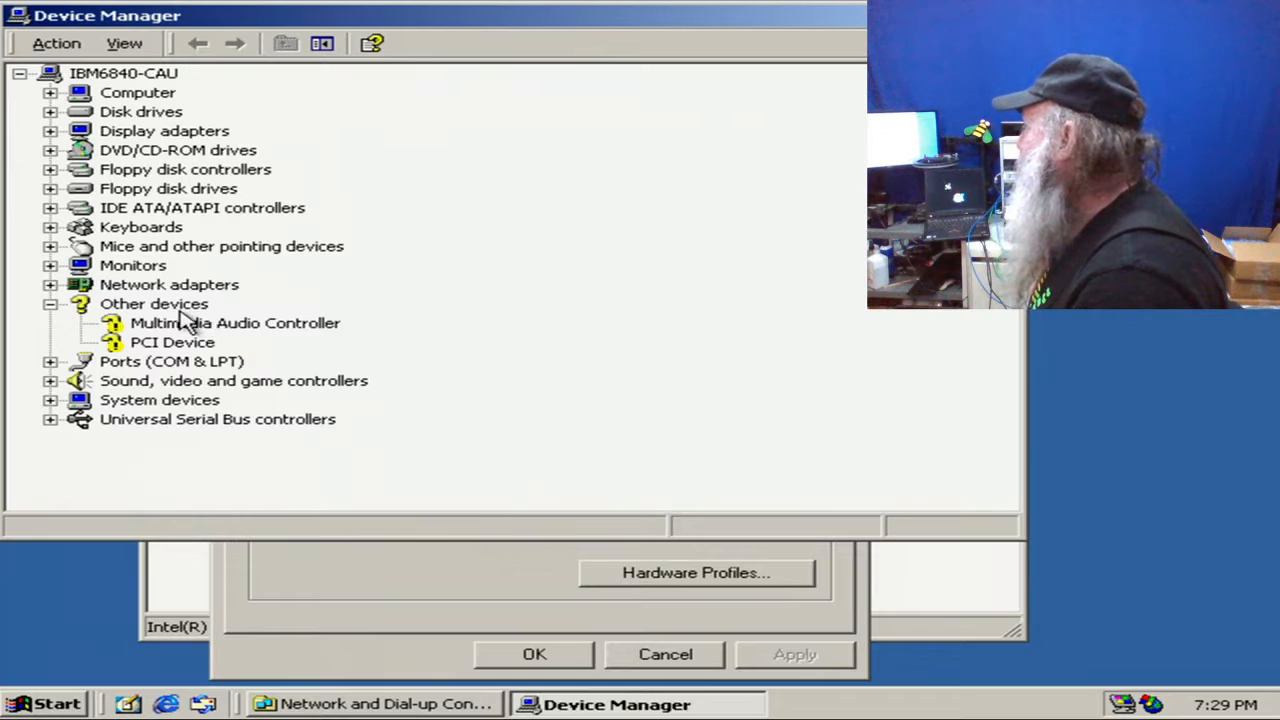
pyautogui.click(126, 290)
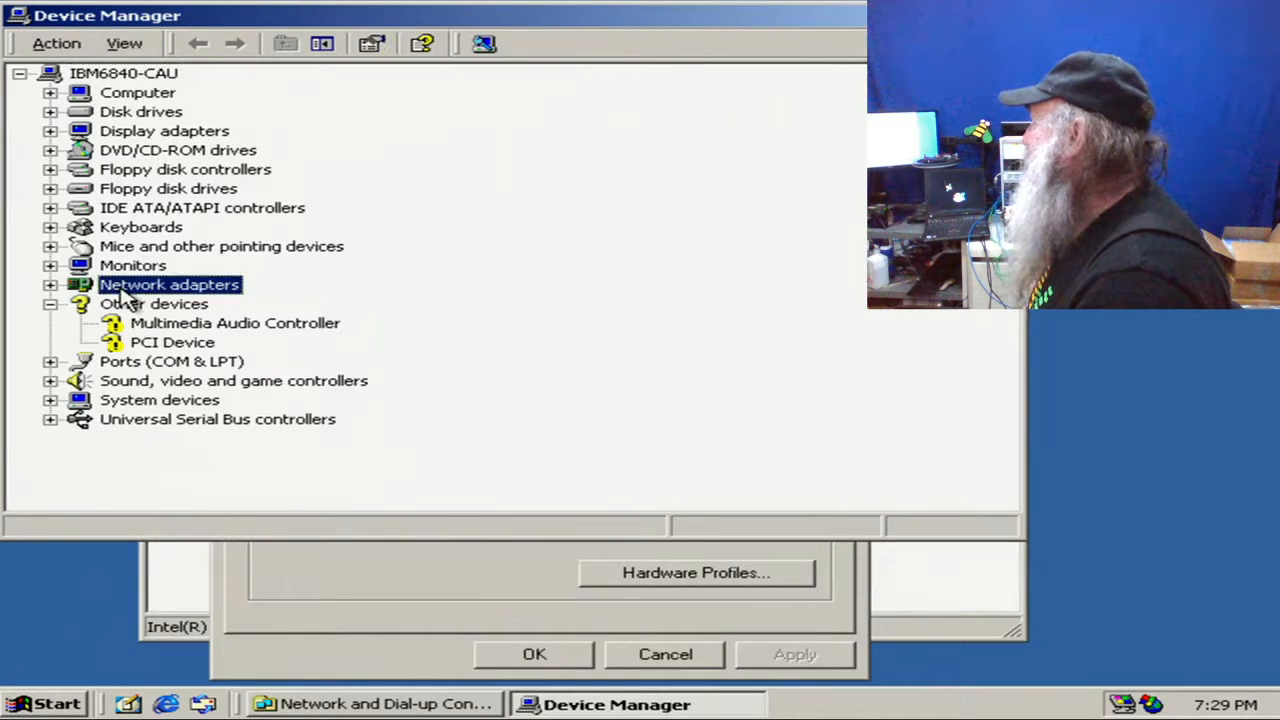
pyautogui.click(50, 285)
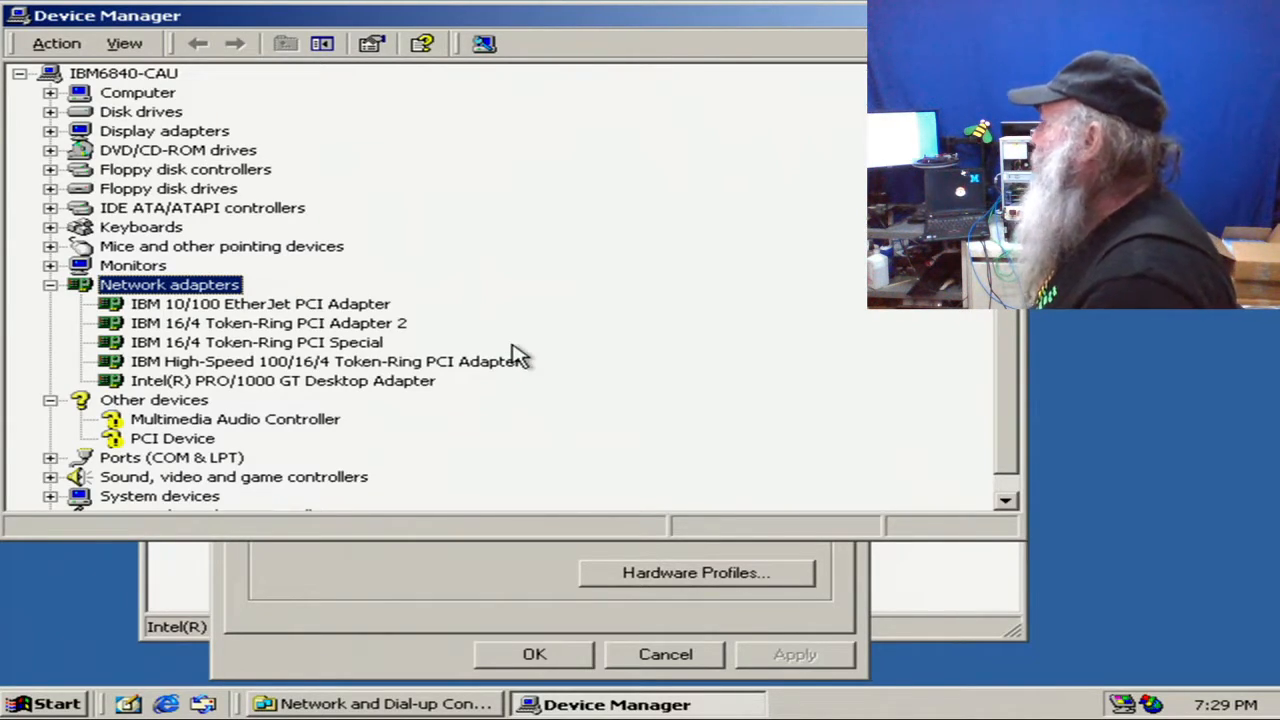
# Step: Go through the installed Ethernet and Token-Ring adapters one by one, and close Device Manager and the system properties
pyautogui.click(372, 386)
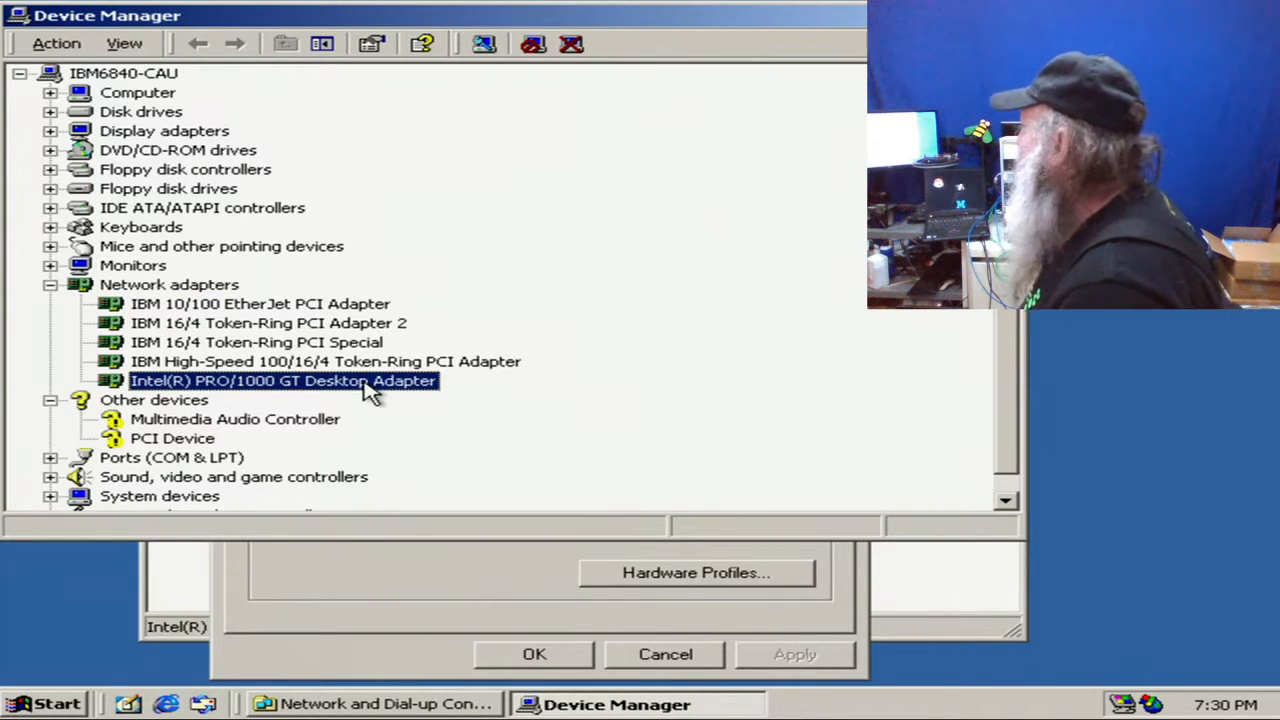
pyautogui.click(288, 306)
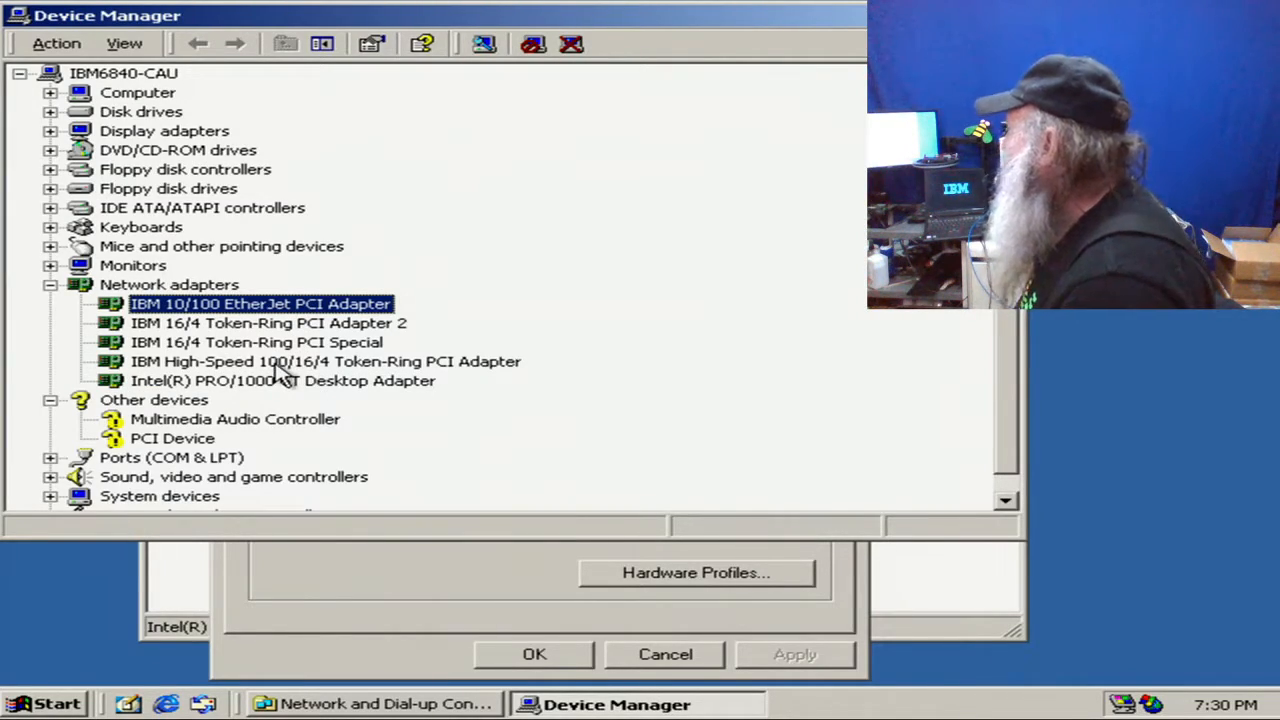
pyautogui.click(281, 363)
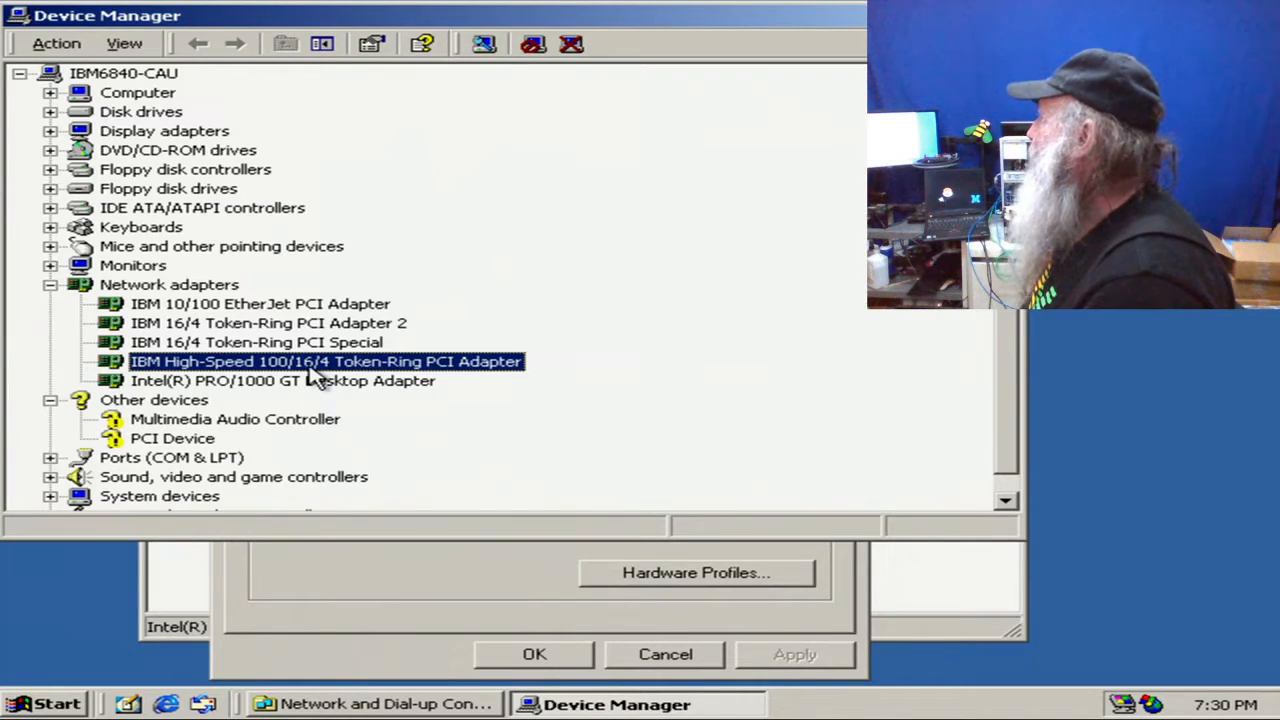
pyautogui.click(225, 343)
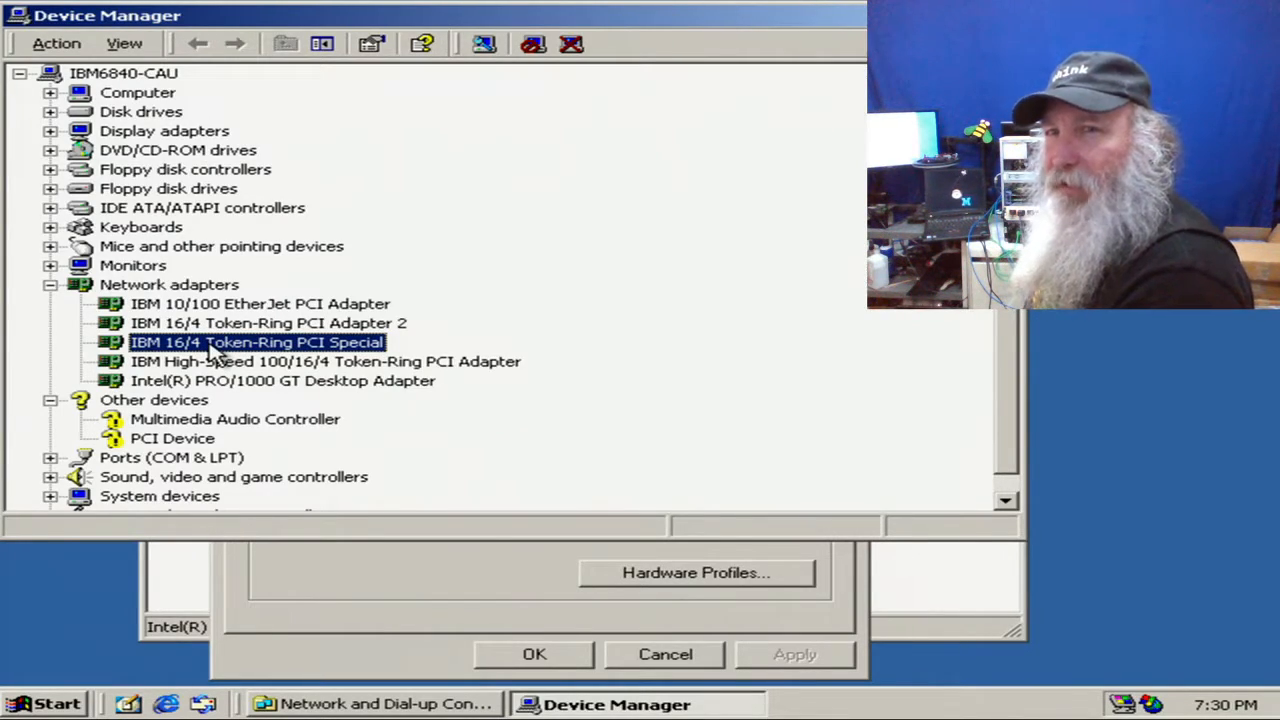
pyautogui.click(212, 324)
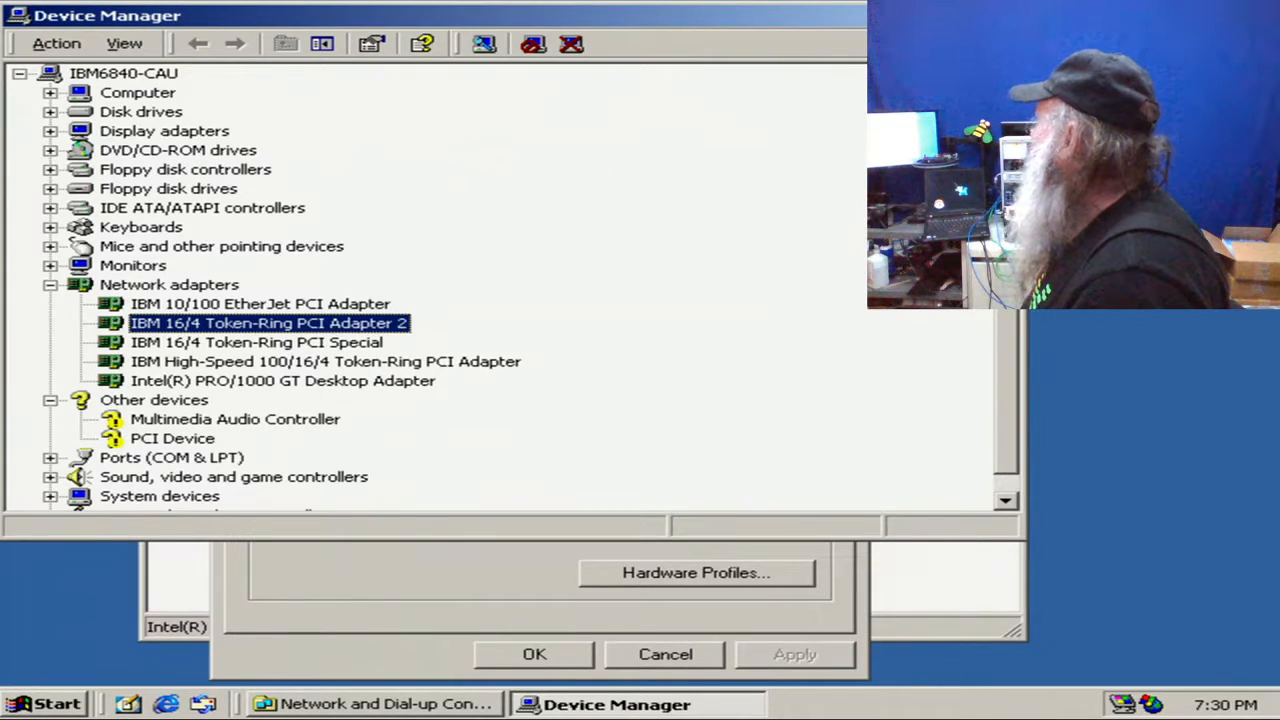
pyautogui.click(1009, 16)
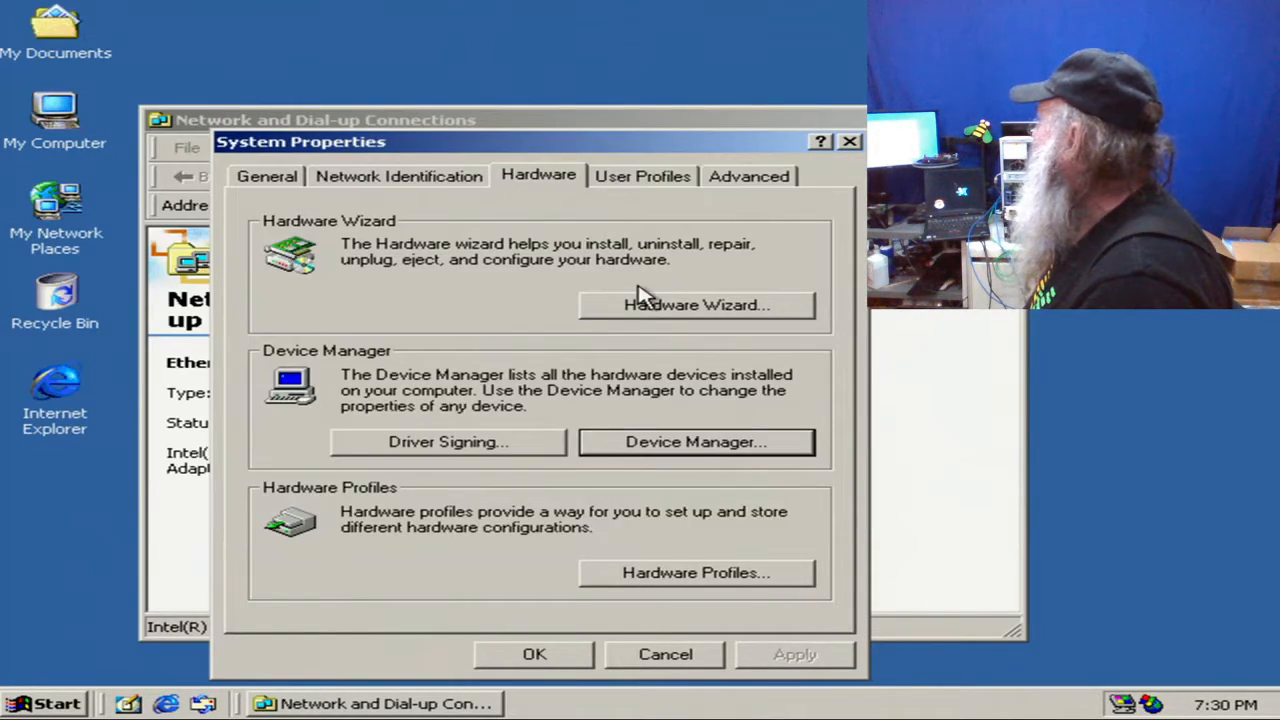
pyautogui.click(559, 659)
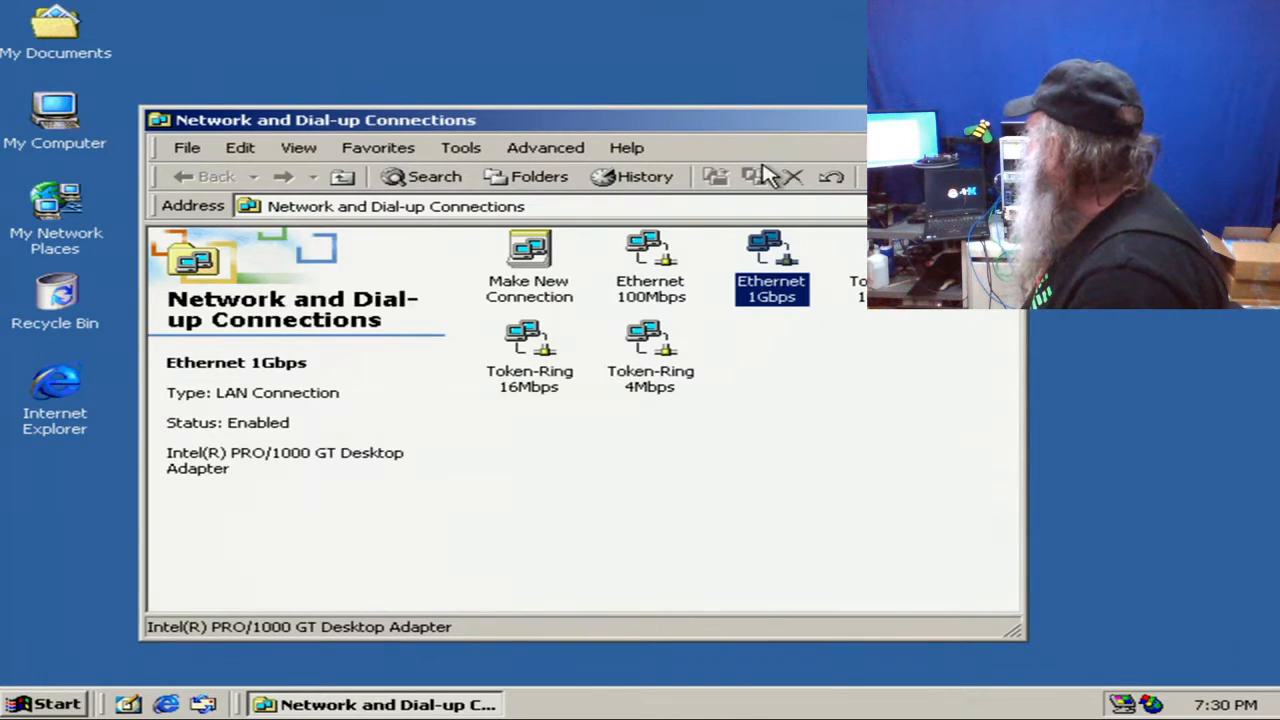
# Step: Move and narrow the Network and Dial-up Connections window, and check which adapter the Ethernet 100Mbps and the three Token-Ring connections use
pyautogui.moveTo(775, 129); pyautogui.dragTo(675, 106)
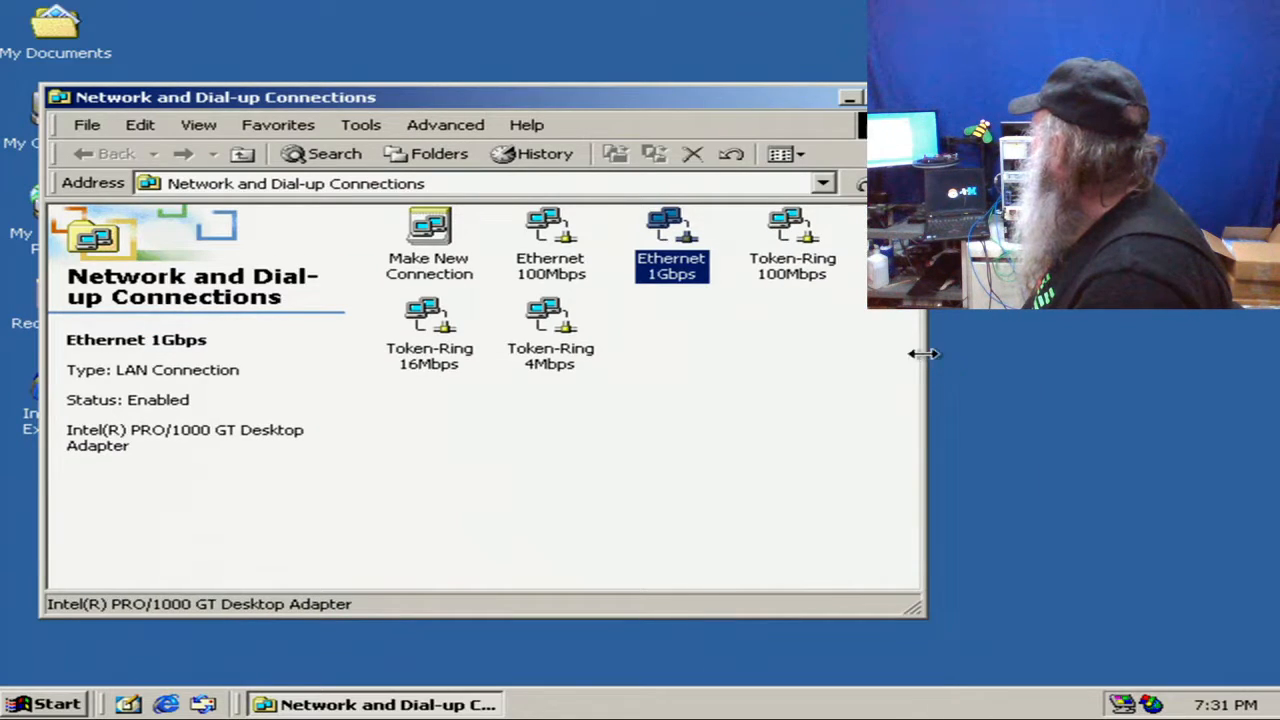
pyautogui.moveTo(922, 353); pyautogui.dragTo(756, 332)
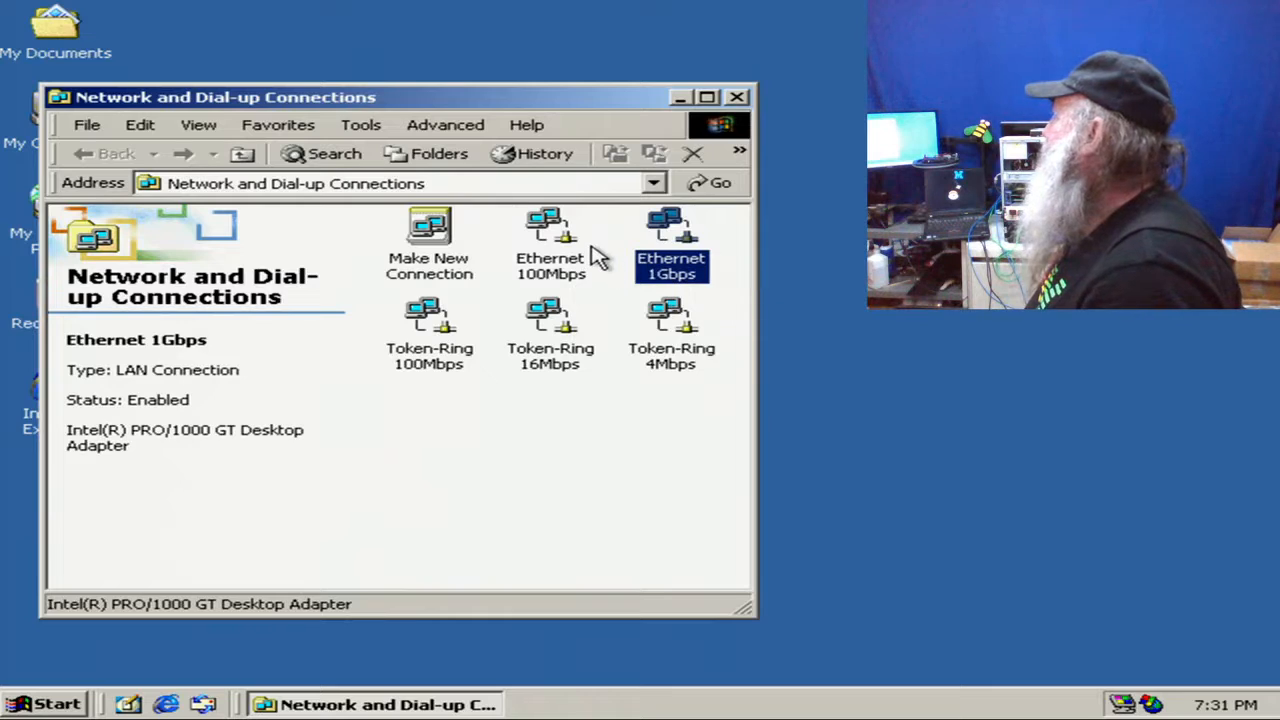
pyautogui.click(547, 266)
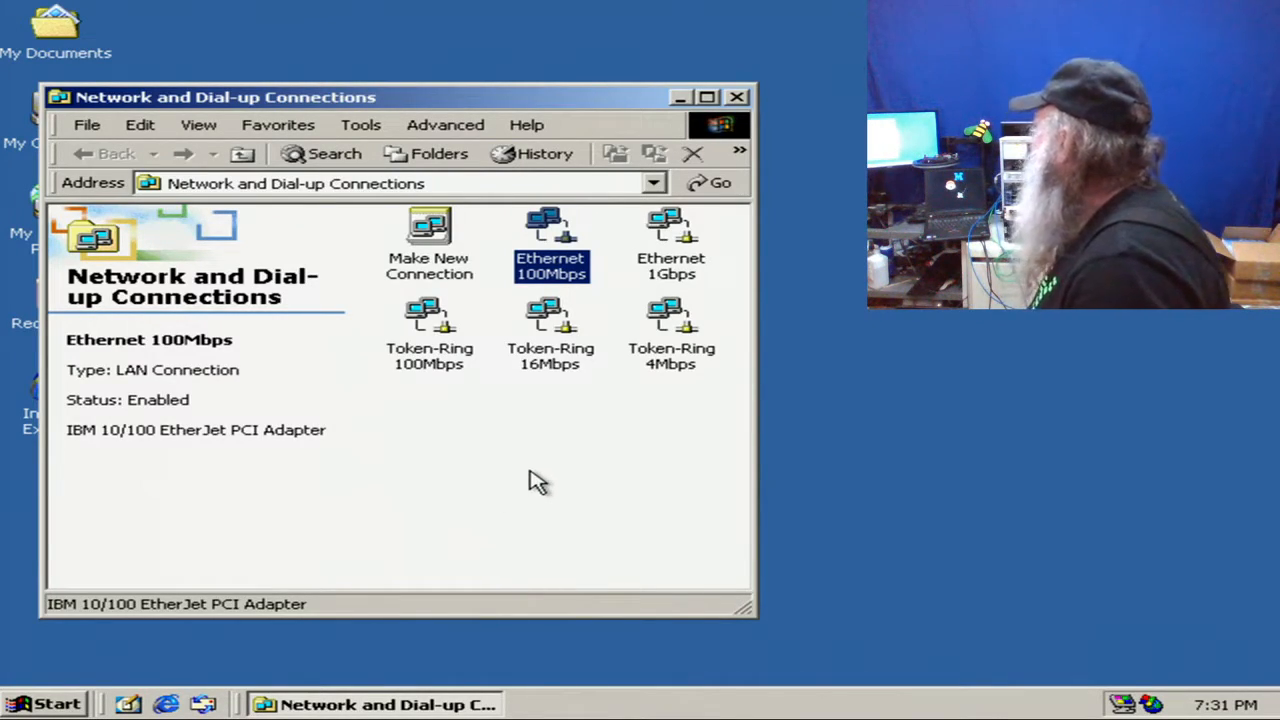
pyautogui.click(443, 340)
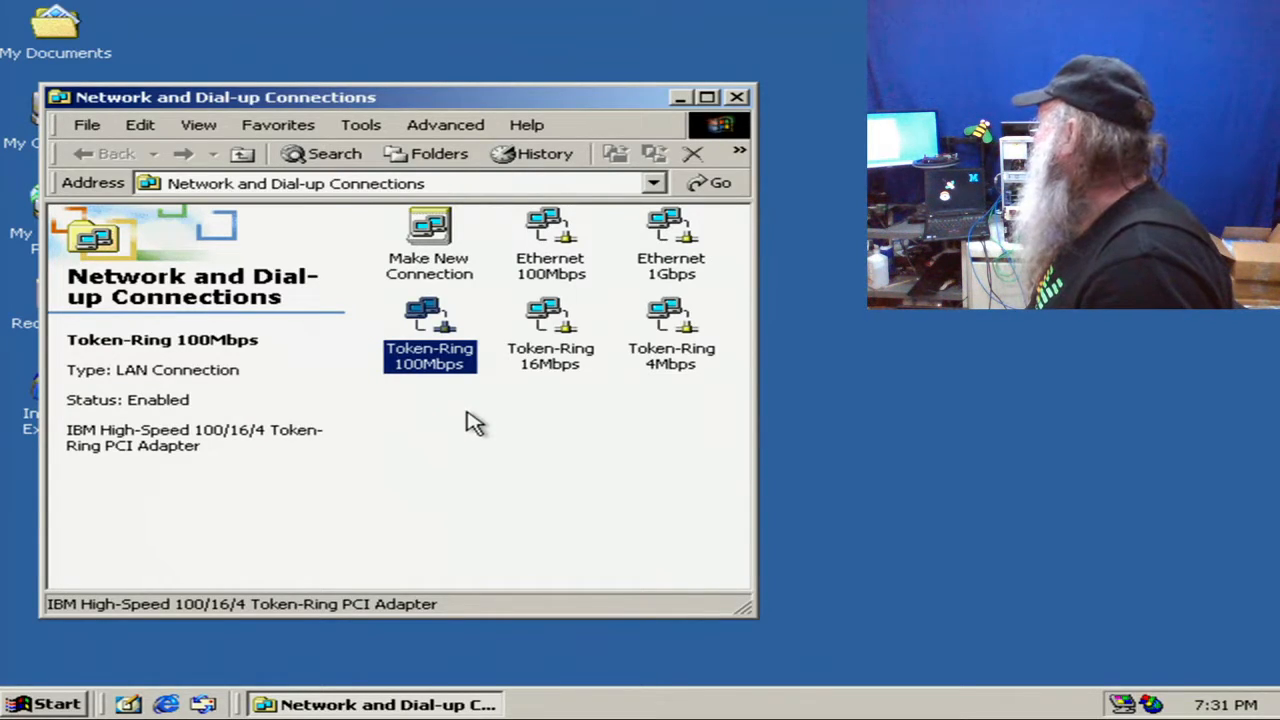
pyautogui.click(558, 368)
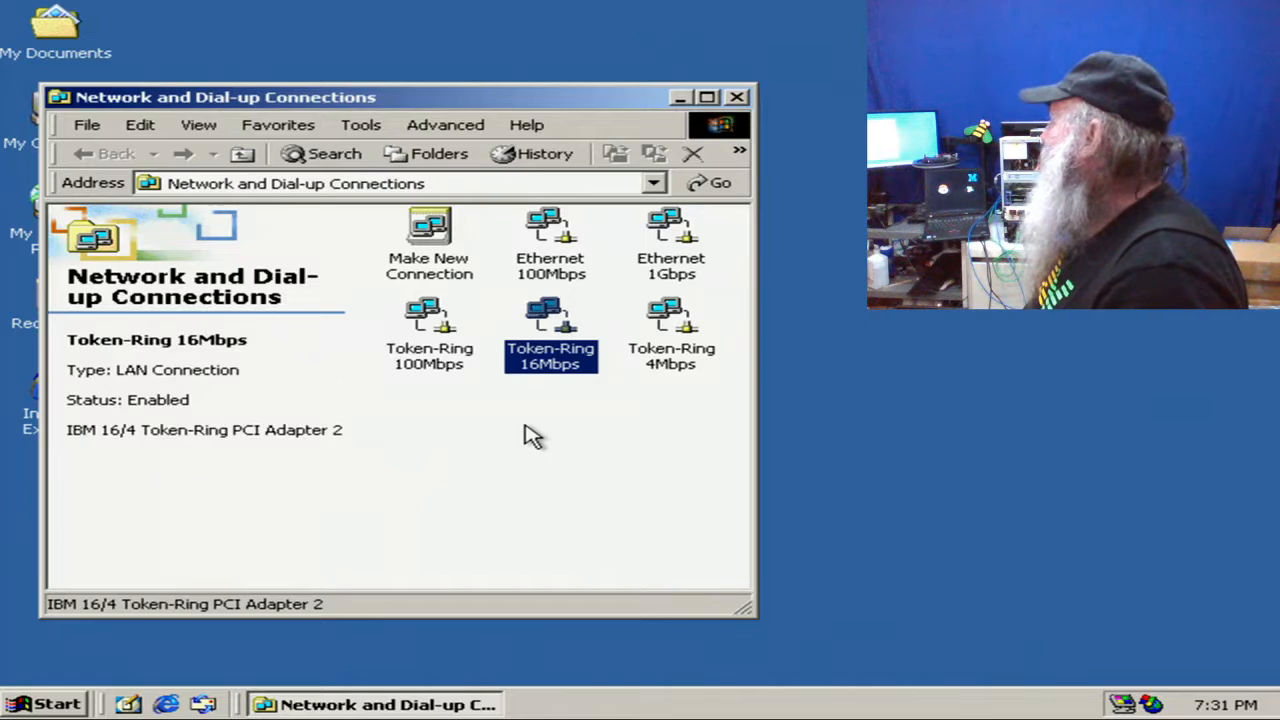
pyautogui.click(693, 365)
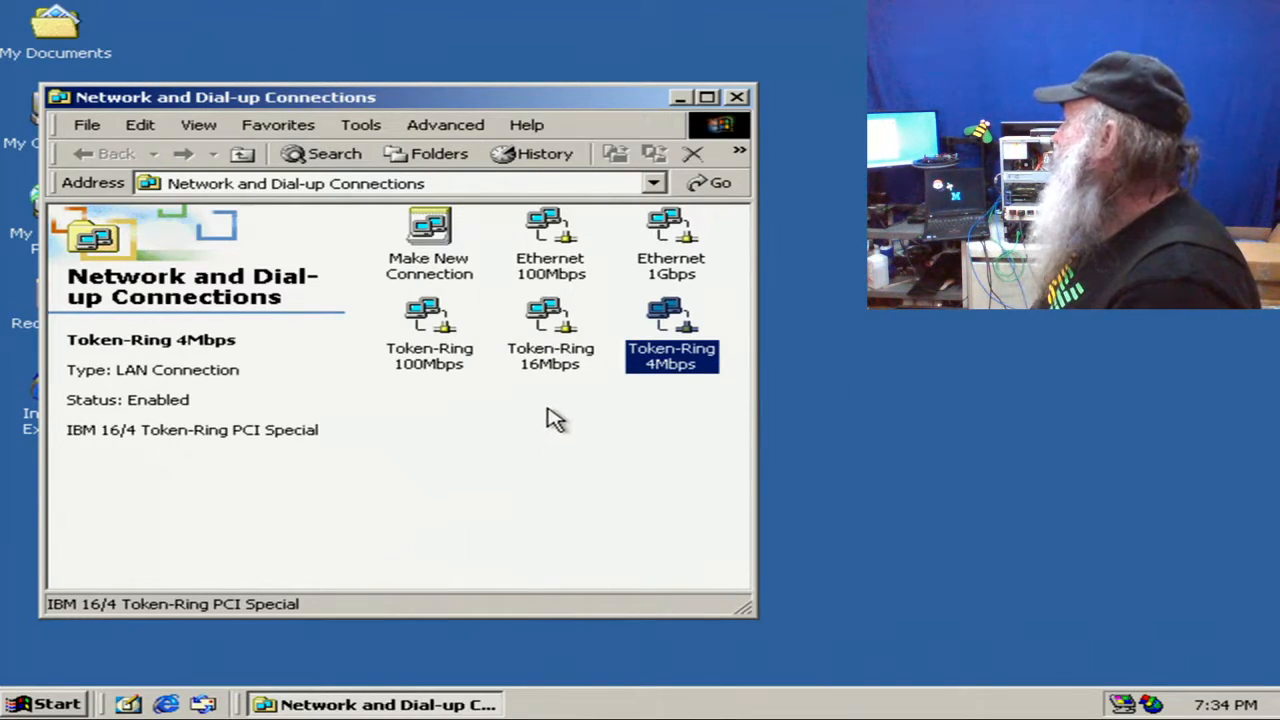
# Step: Inspect the TCP/IP address and DNS settings of the Token-Ring 16Mbps connection, and close its properties
pyautogui.rightClick(566, 362)
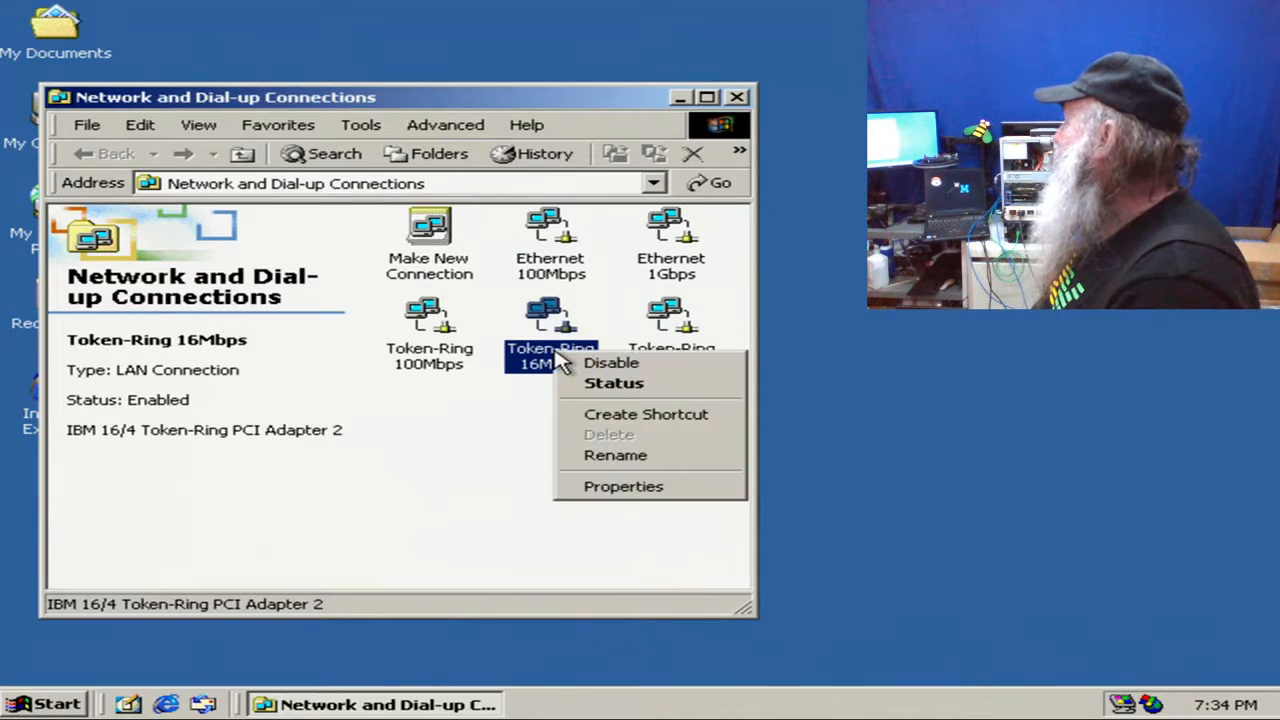
pyautogui.click(632, 488)
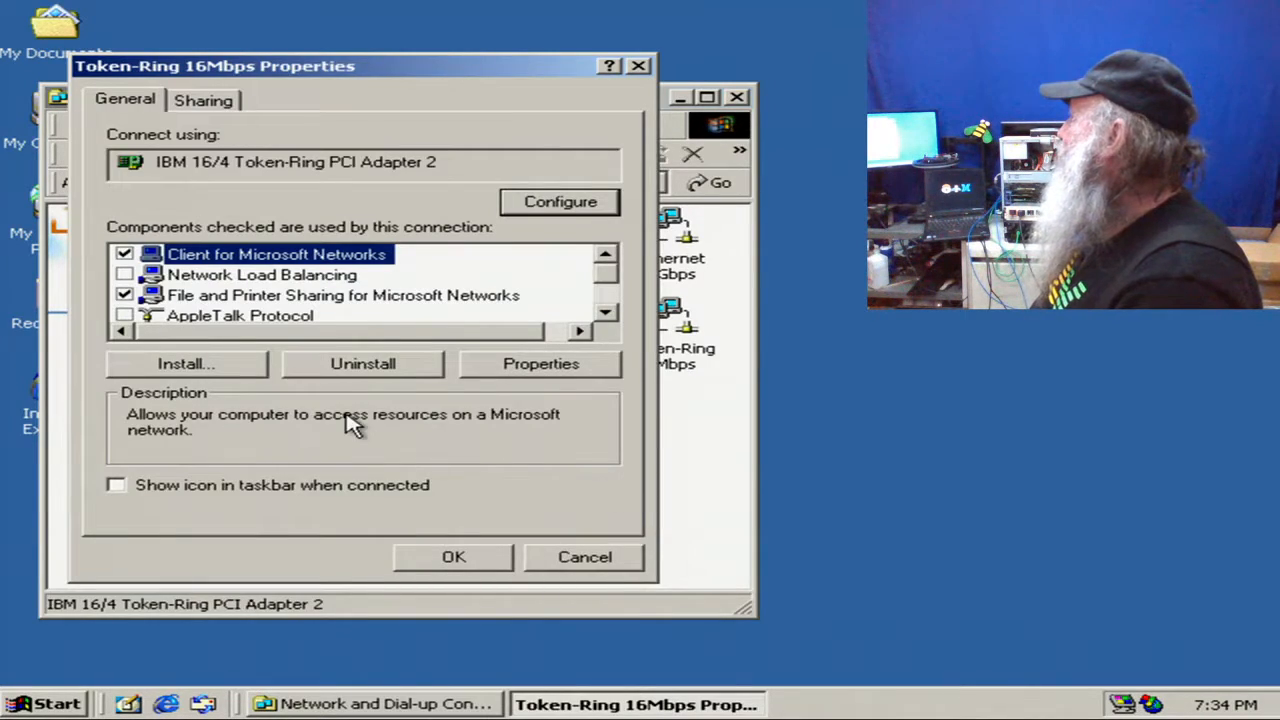
pyautogui.click(607, 306)
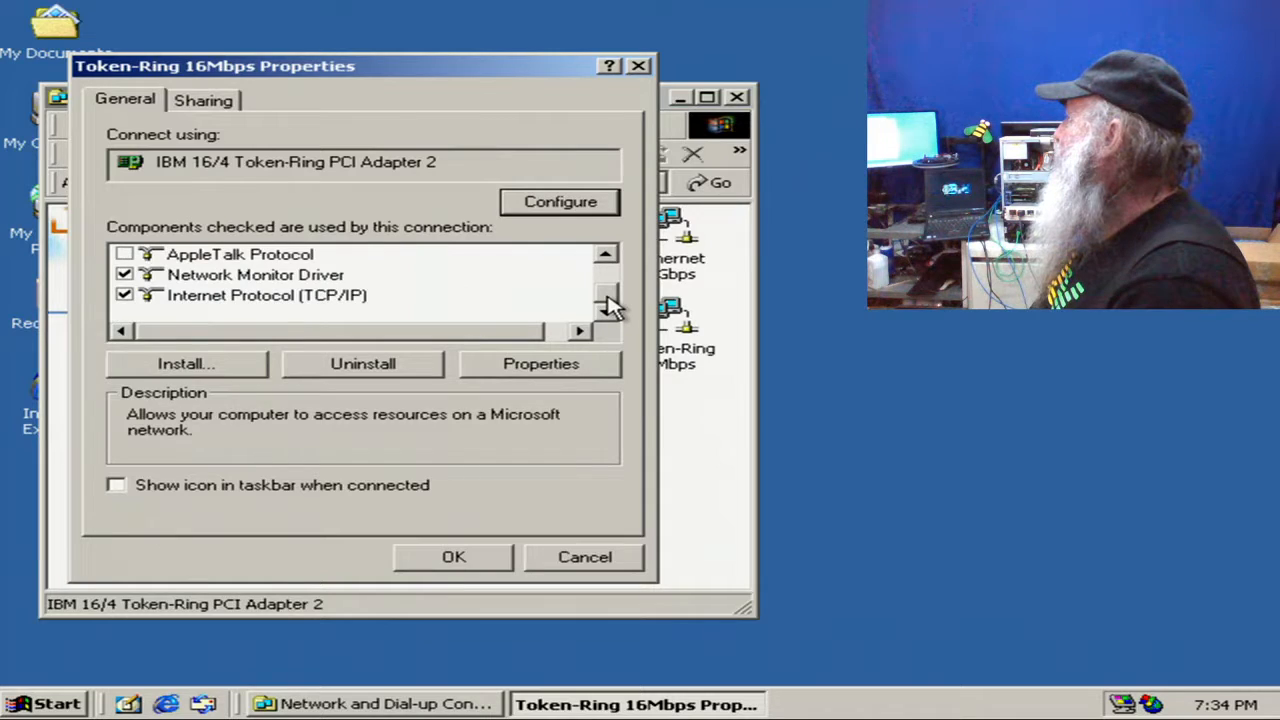
pyautogui.doubleClick(231, 298)
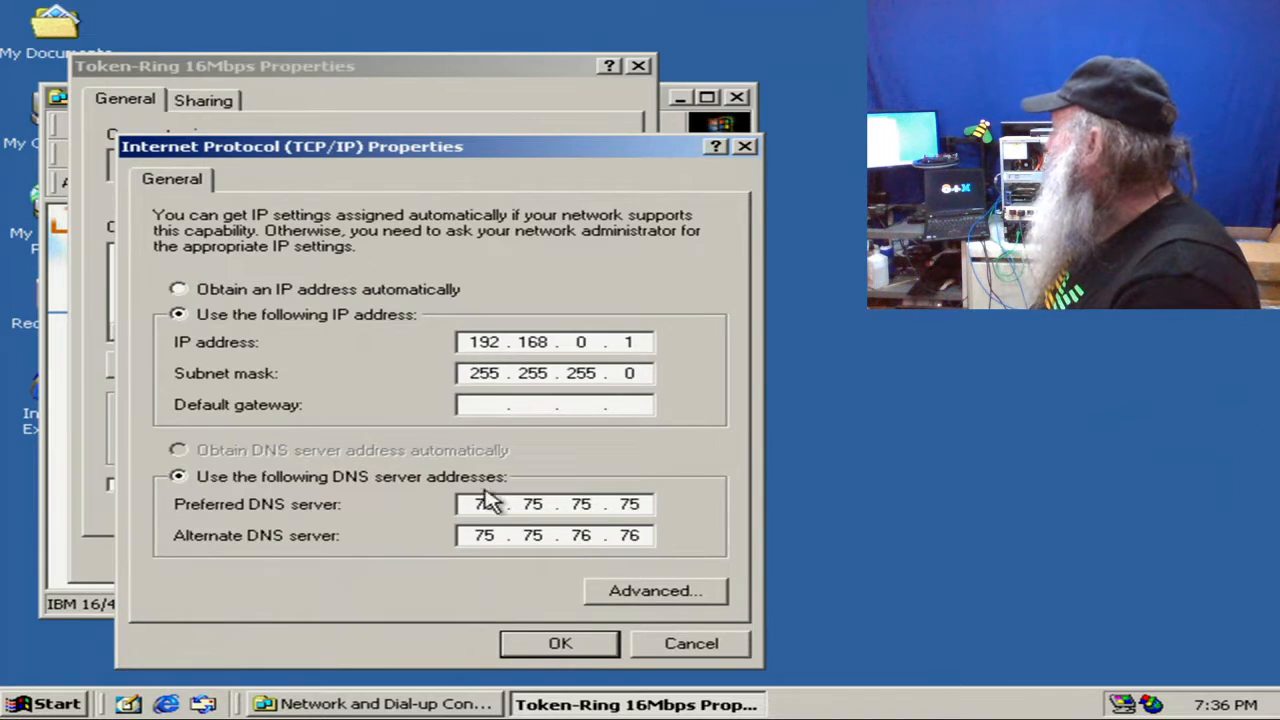
pyautogui.click(547, 650)
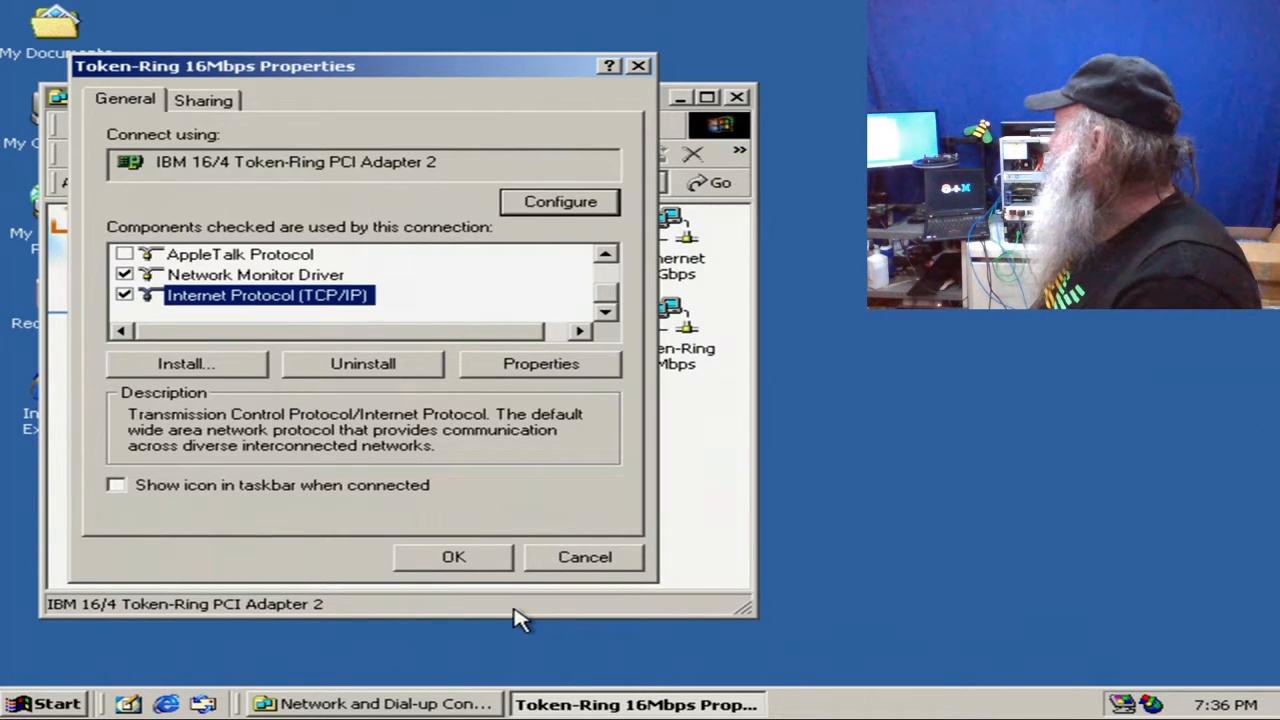
pyautogui.click(491, 564)
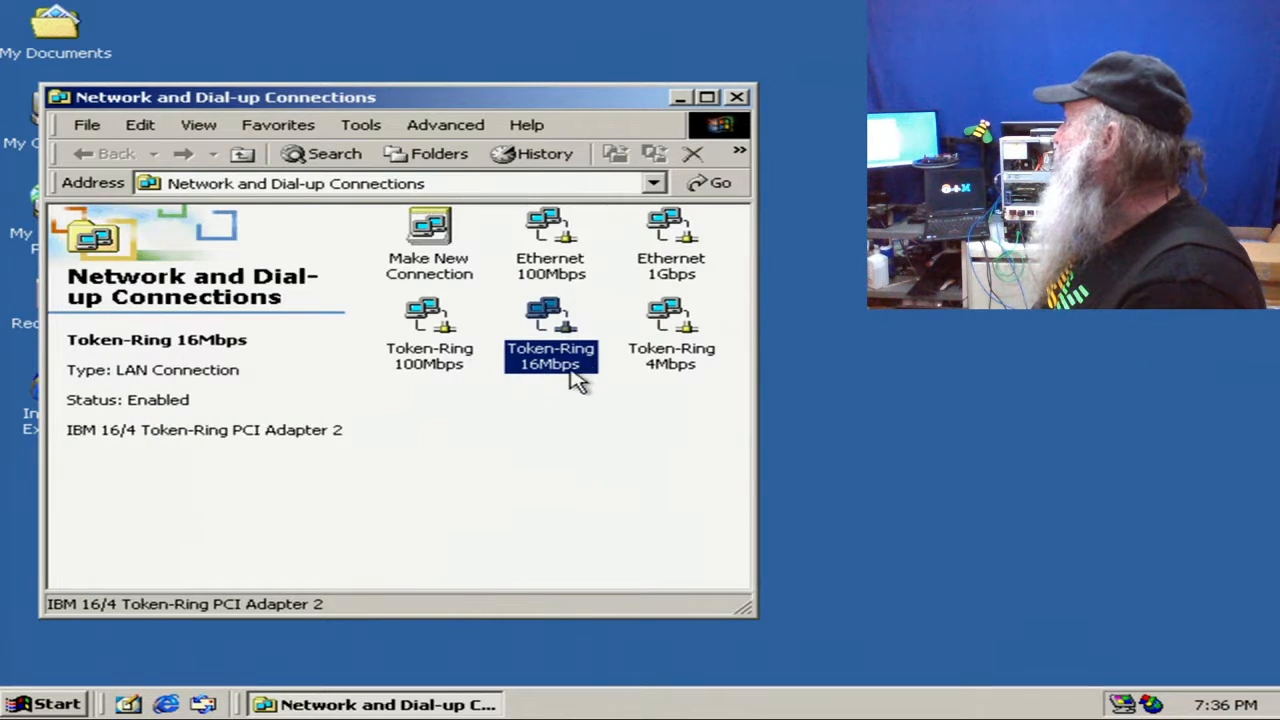
# Step: Inspect the TCP/IP address and DNS settings in the properties of the Ethernet 1Gbps connection
pyautogui.click(668, 258)
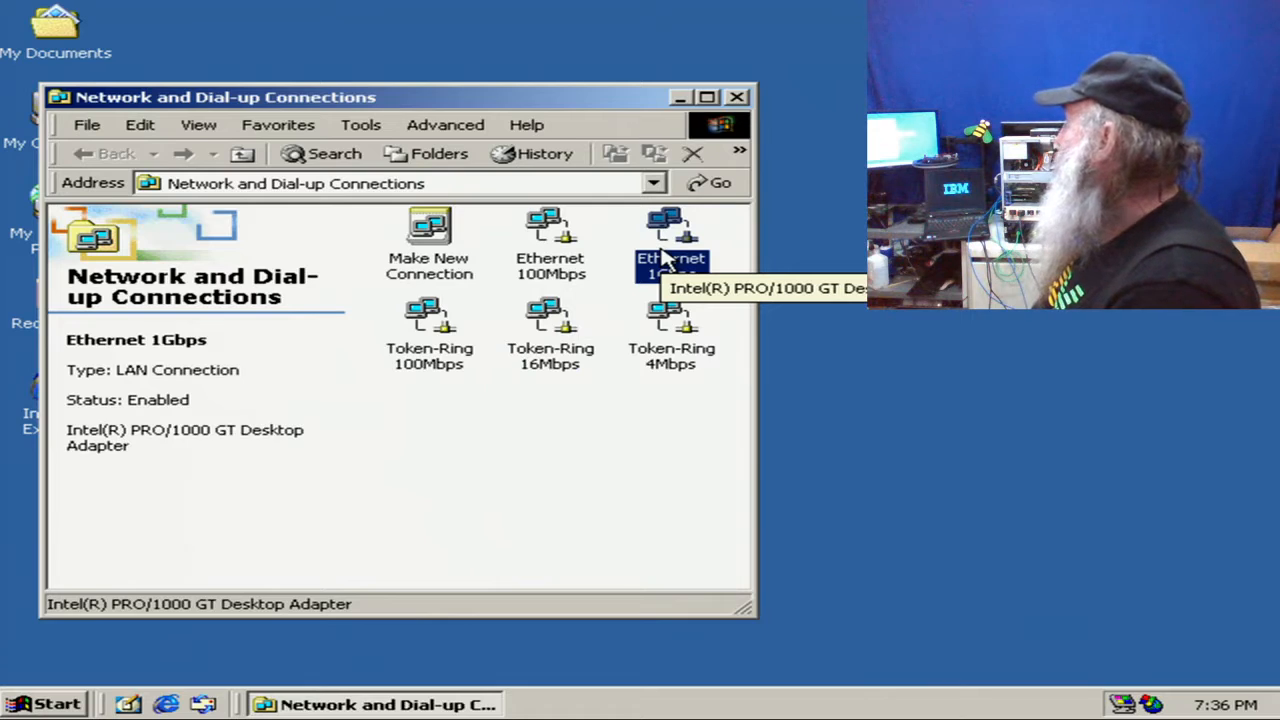
pyautogui.rightClick(662, 251)
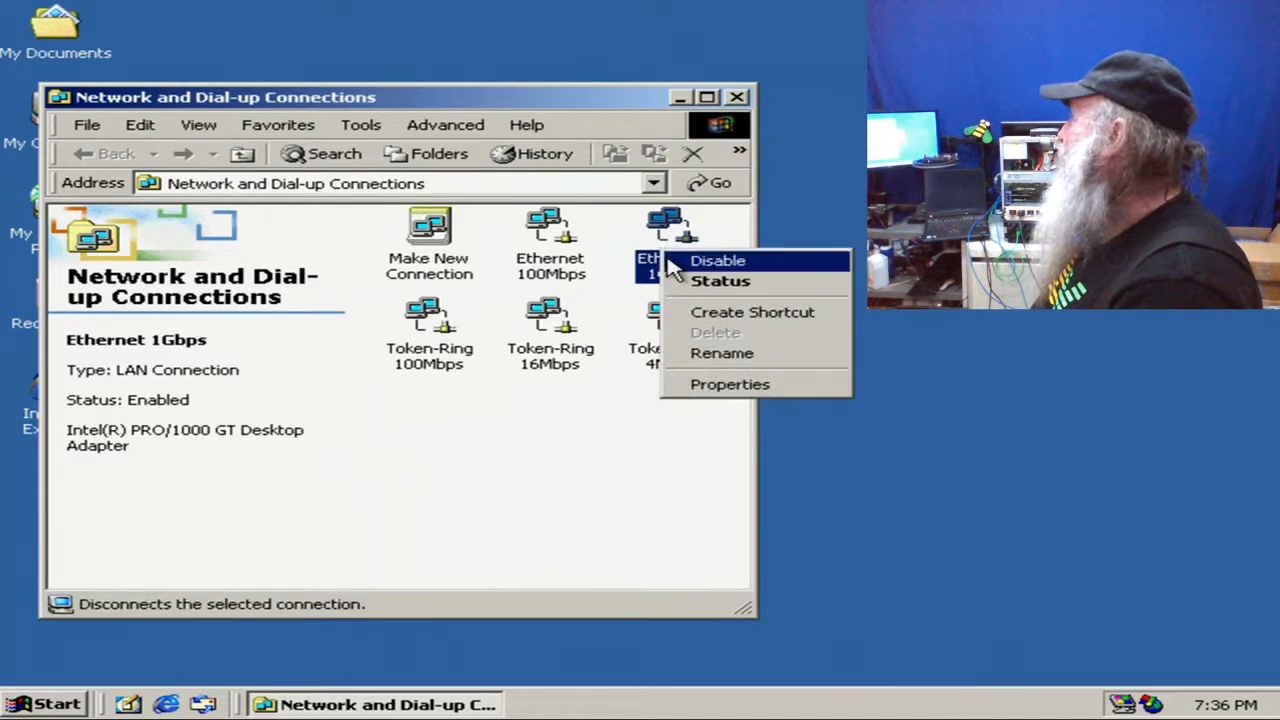
pyautogui.click(693, 388)
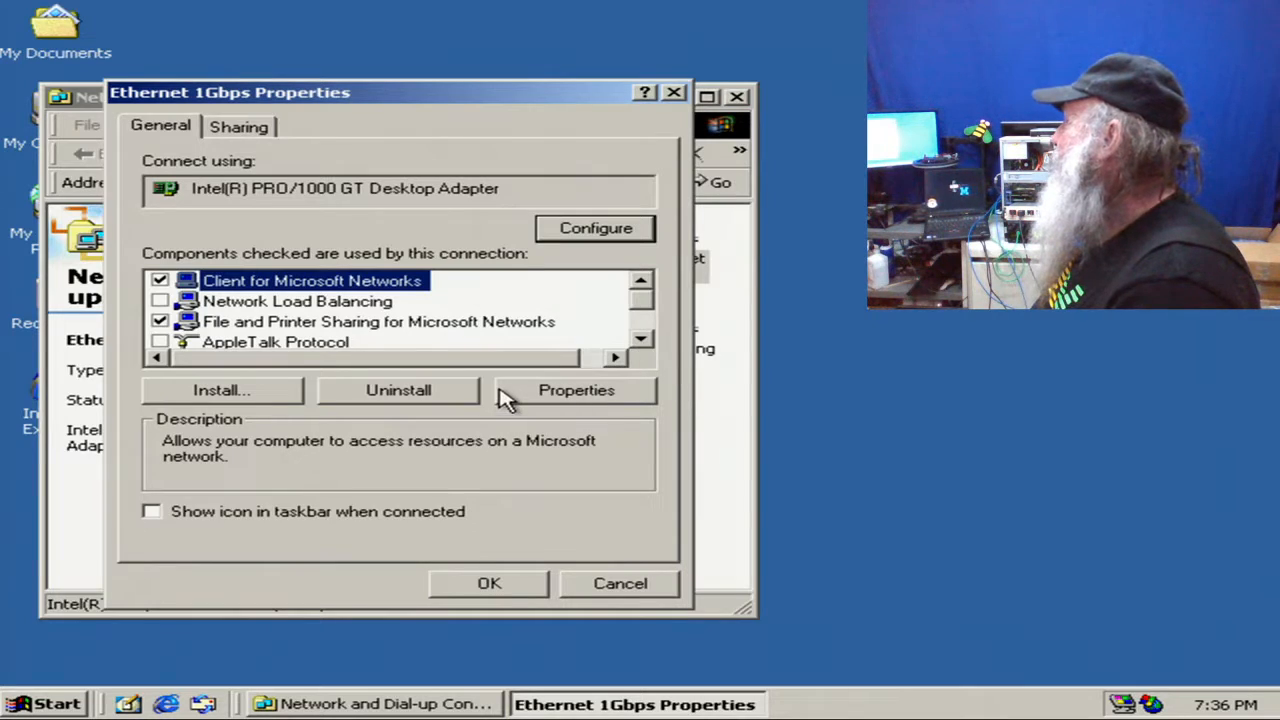
pyautogui.click(641, 339)
pyautogui.click(641, 339)
pyautogui.click(641, 339)
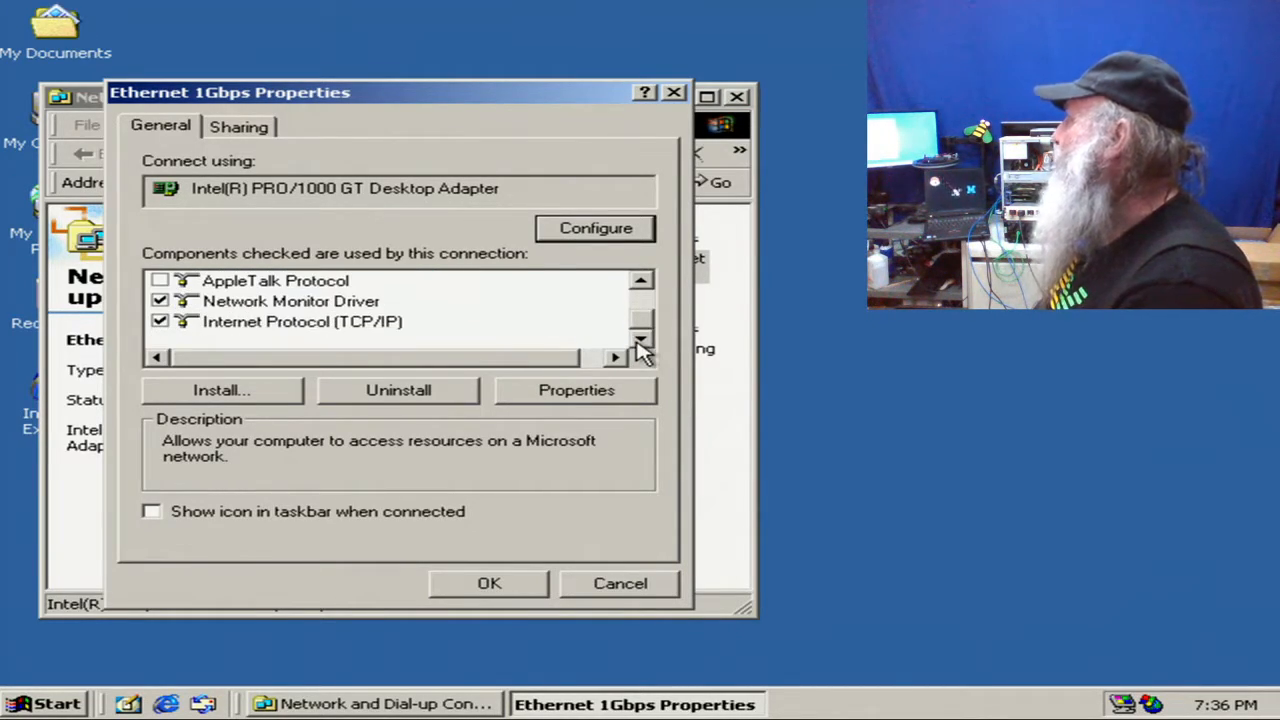
pyautogui.doubleClick(234, 325)
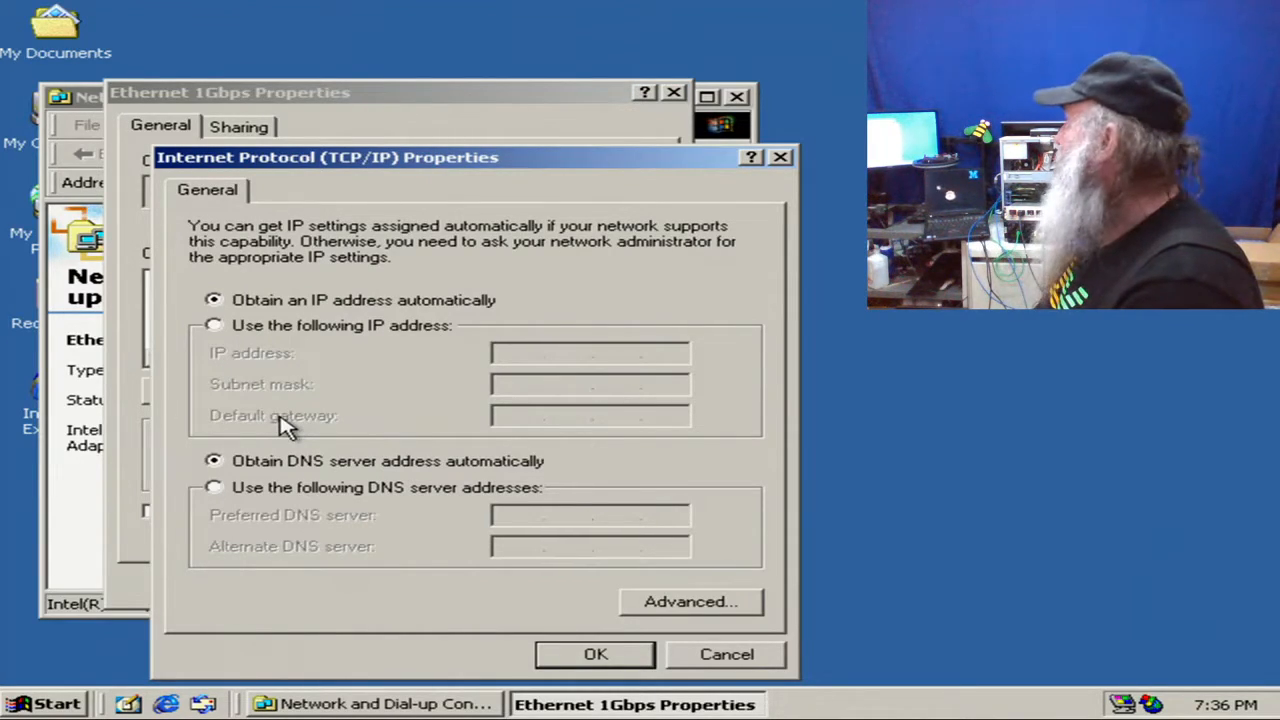
pyautogui.click(596, 655)
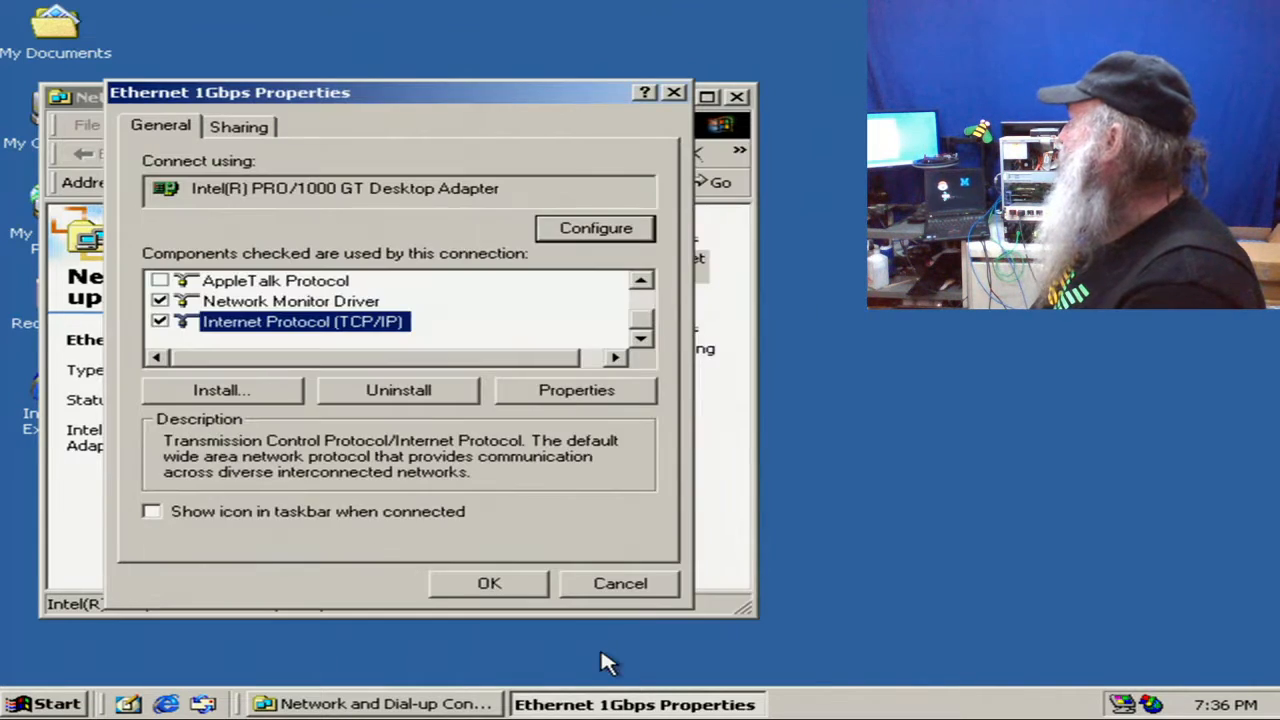
# Step: Inspect the Internet Connection Sharing settings of the Ethernet 1Gbps connection, including its shared applications and services, and close its properties
pyautogui.click(236, 128)
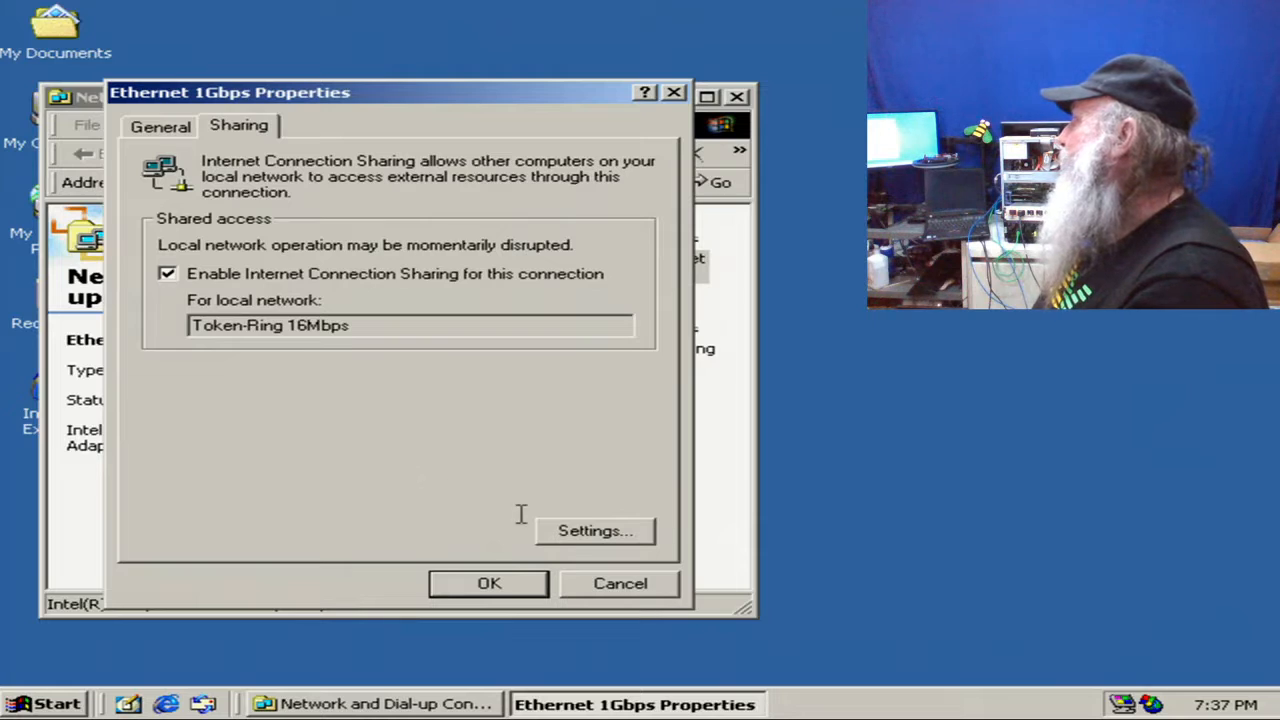
pyautogui.click(579, 538)
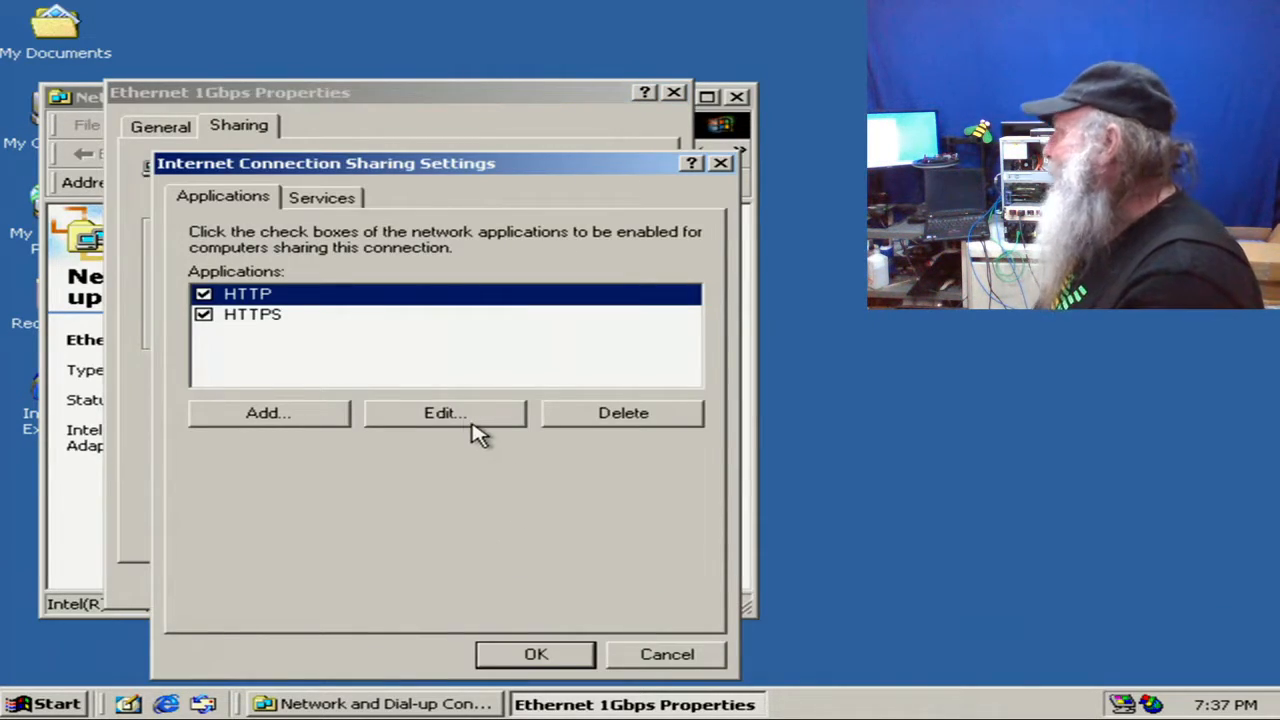
pyautogui.click(345, 208)
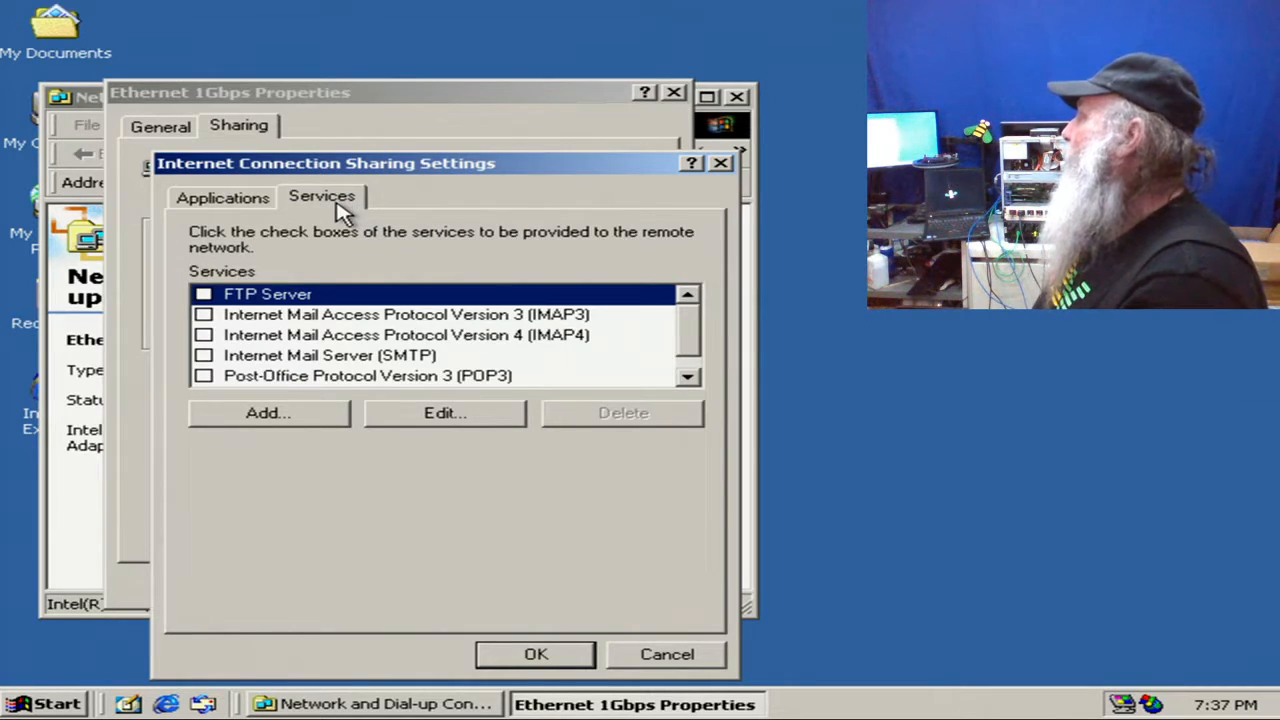
pyautogui.click(243, 208)
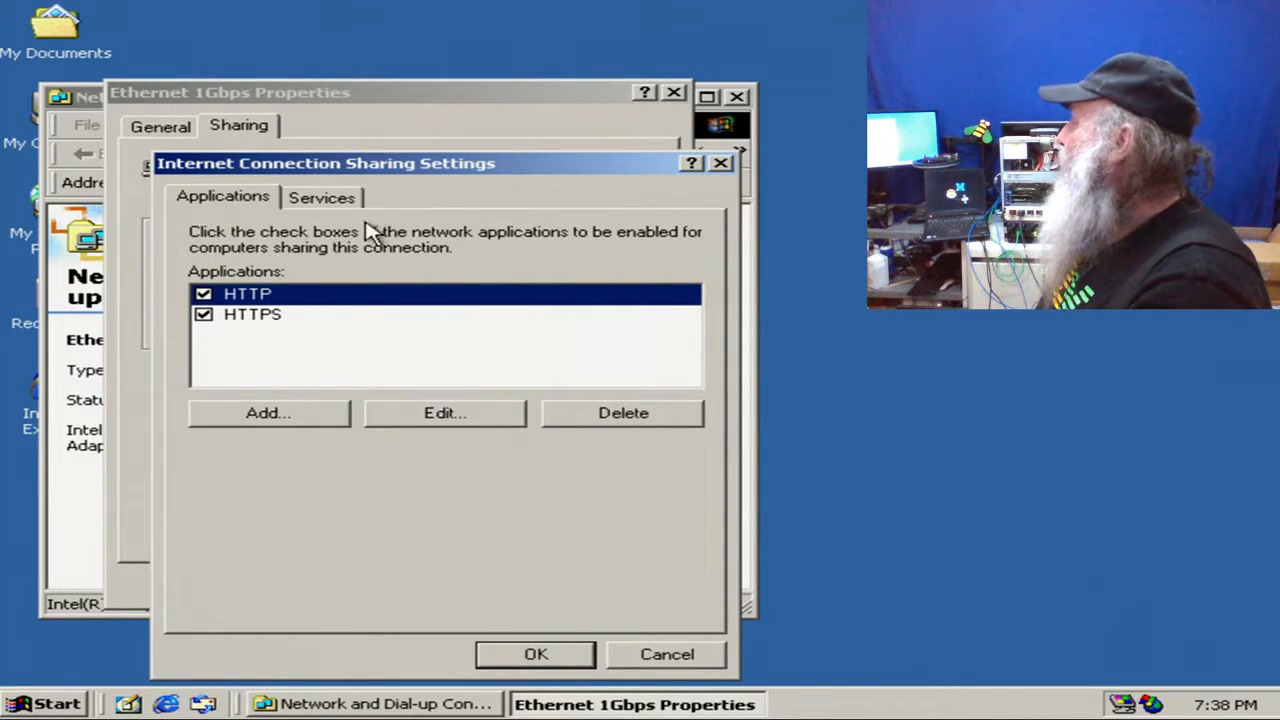
pyautogui.click(337, 204)
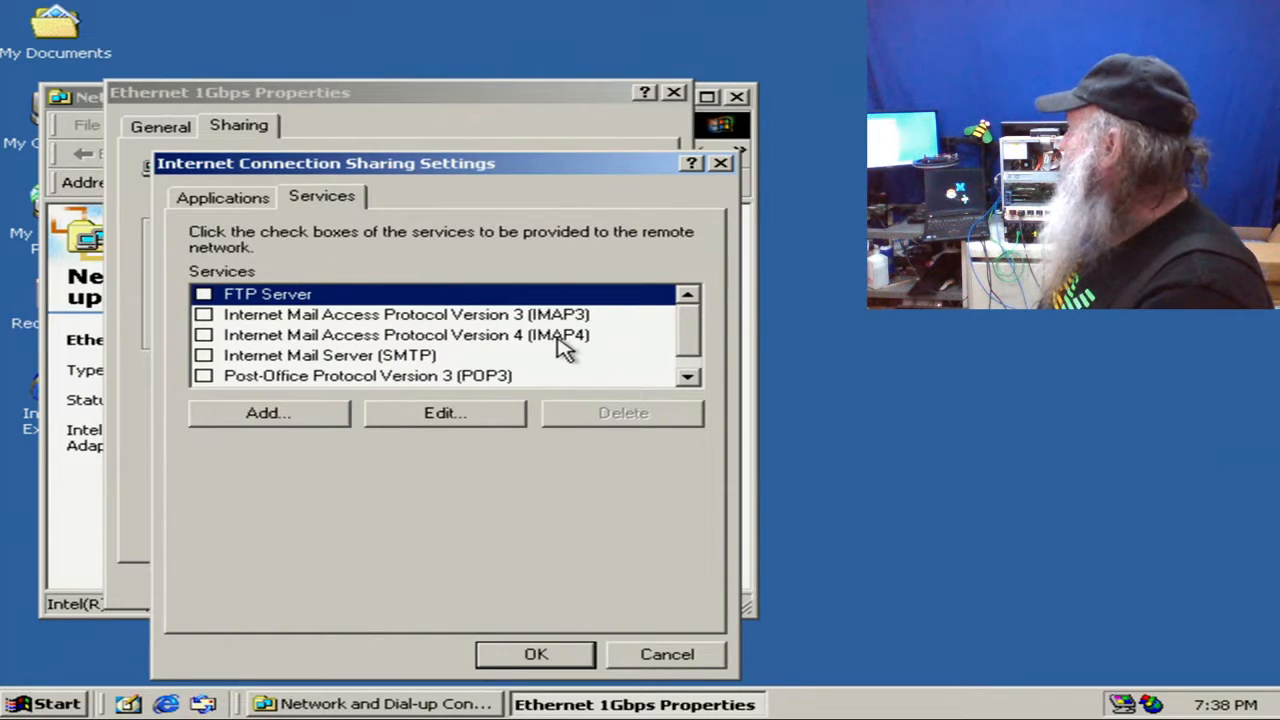
pyautogui.click(688, 362)
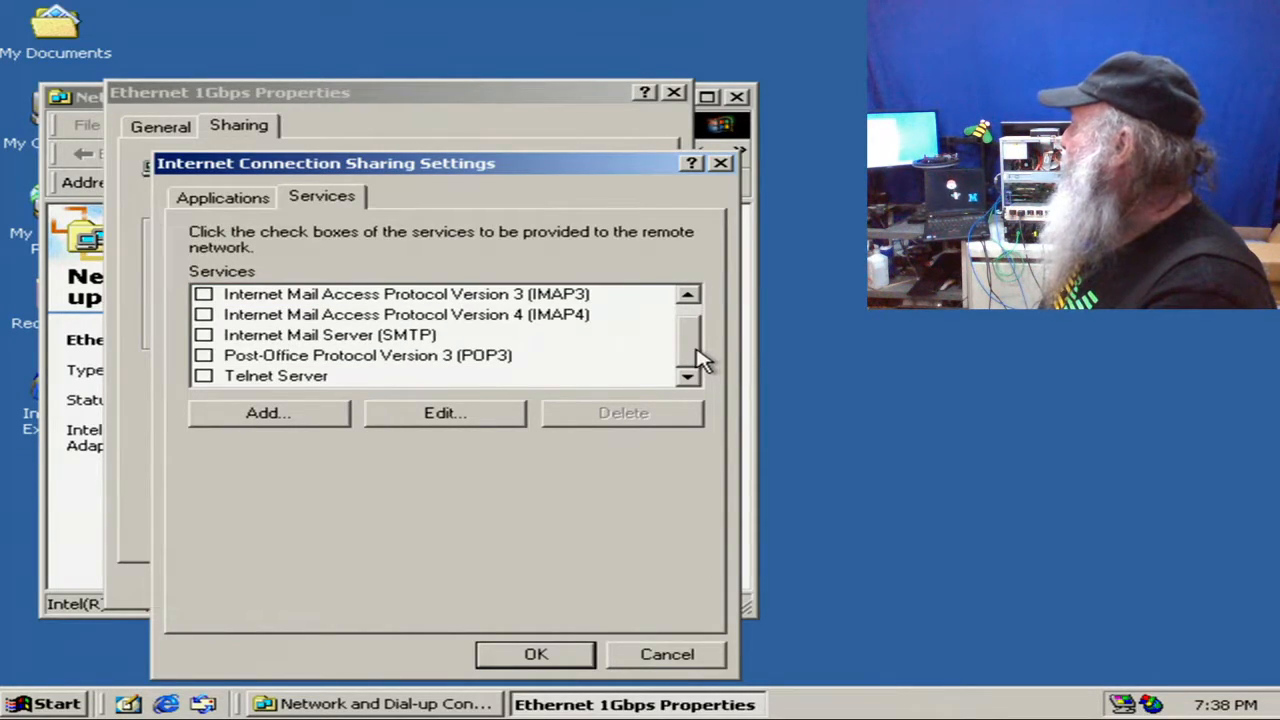
pyautogui.moveTo(688, 335); pyautogui.dragTo(689, 321)
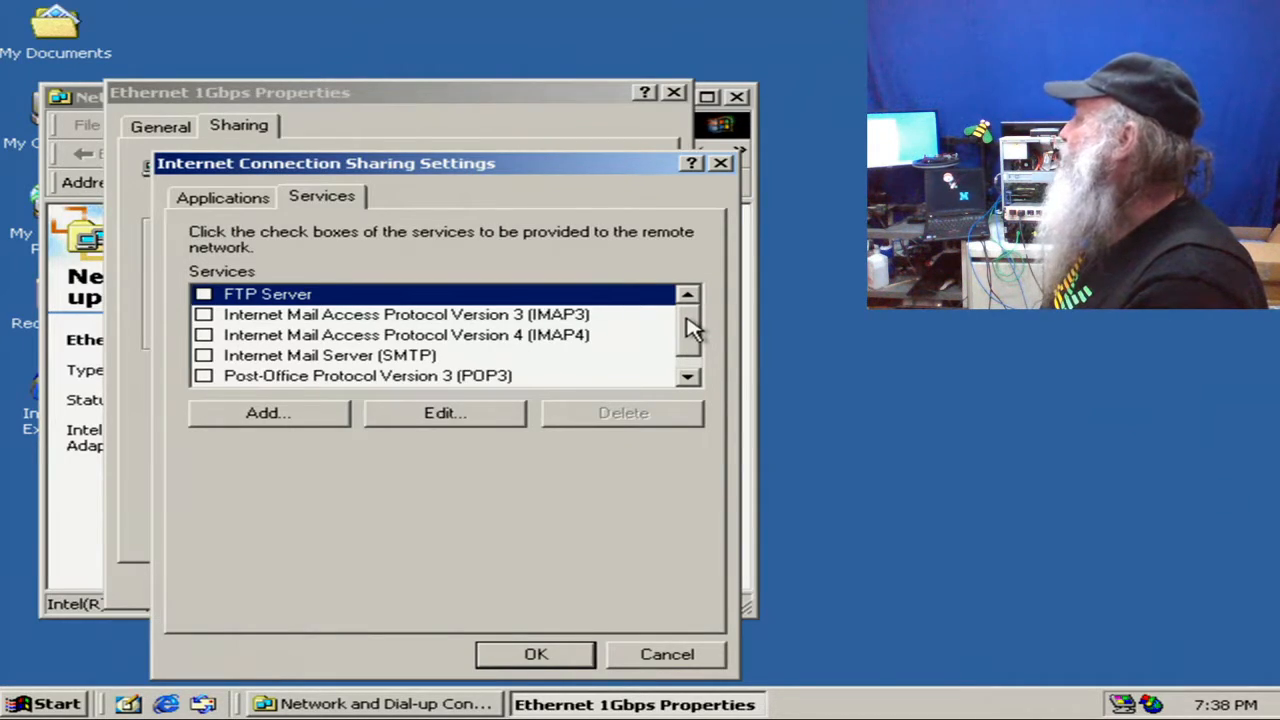
pyautogui.moveTo(686, 326); pyautogui.dragTo(690, 352)
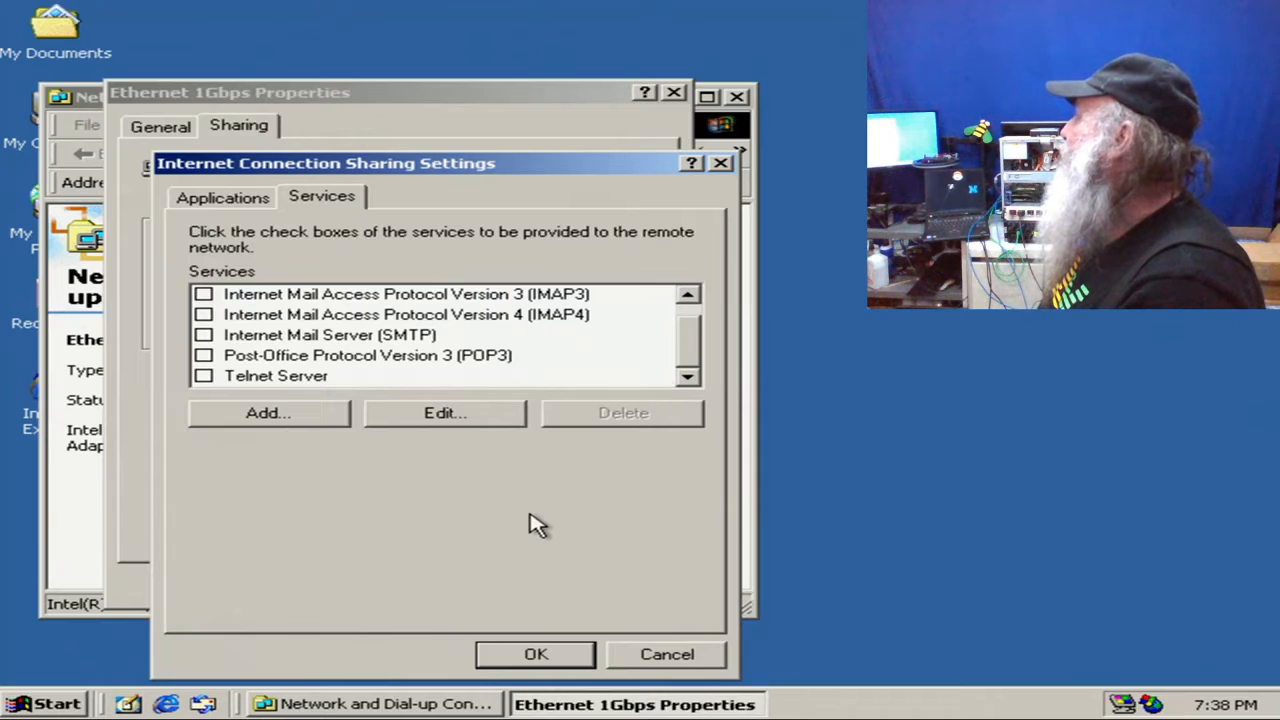
pyautogui.click(538, 655)
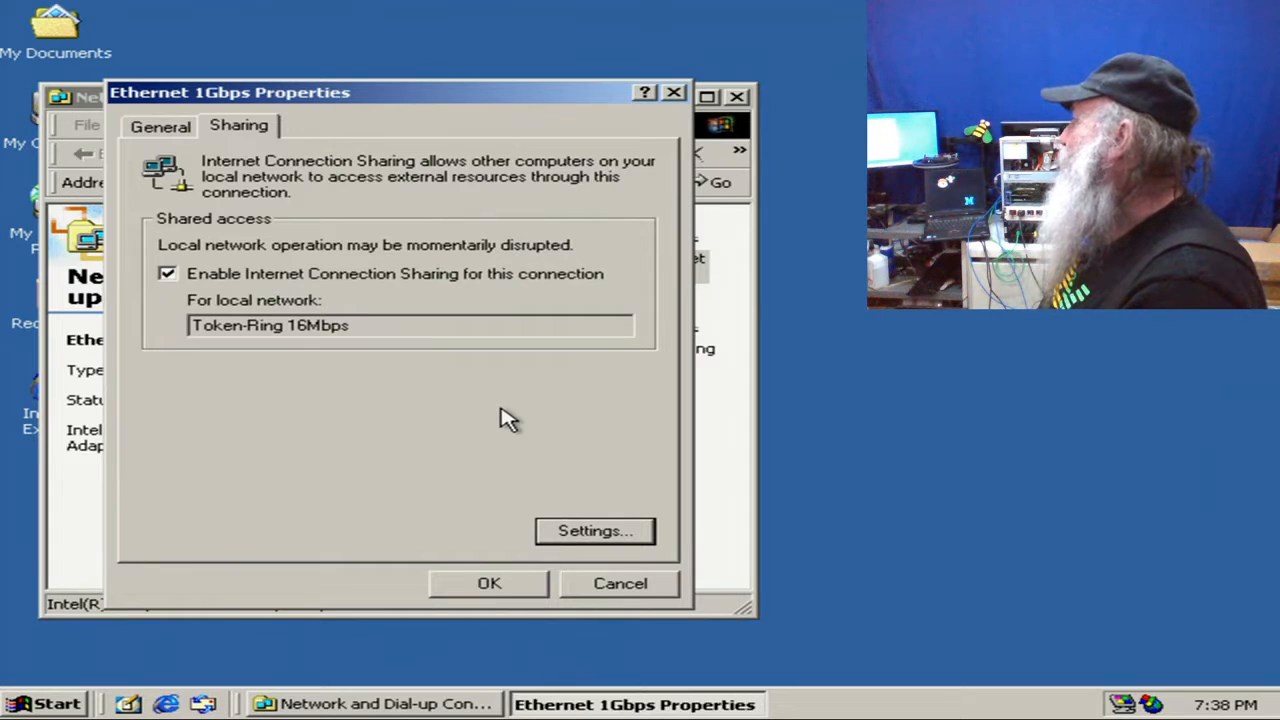
pyautogui.click(508, 586)
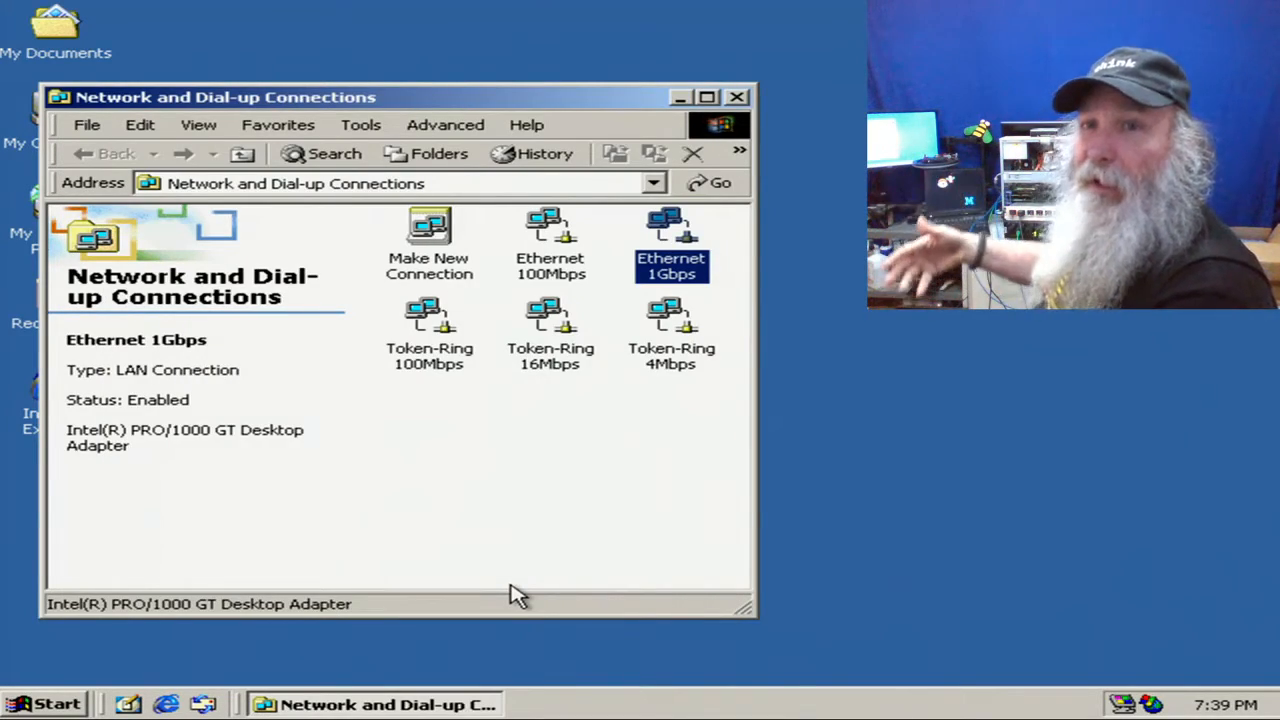